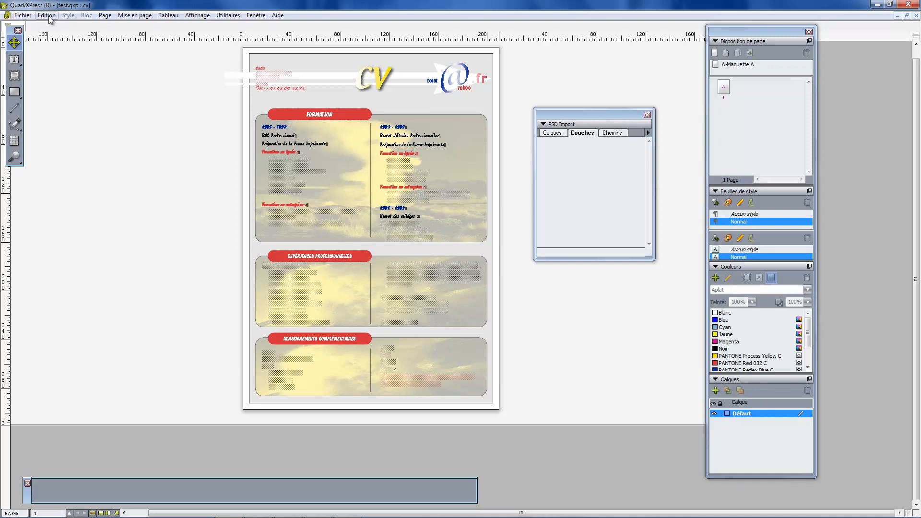
Edit the testal source colour setup and set its RVB profiles for solid colours and images to eciRGB v2.
left_click(47, 15)
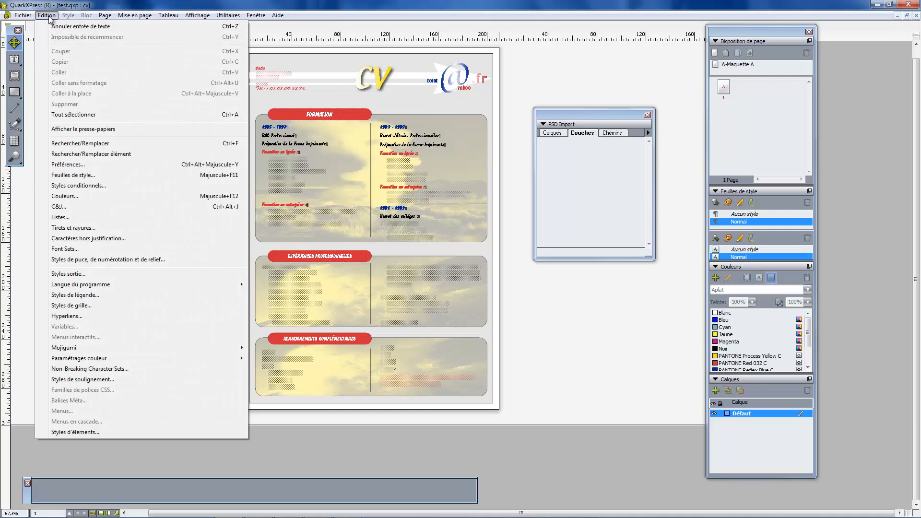
mouse_move(79, 359)
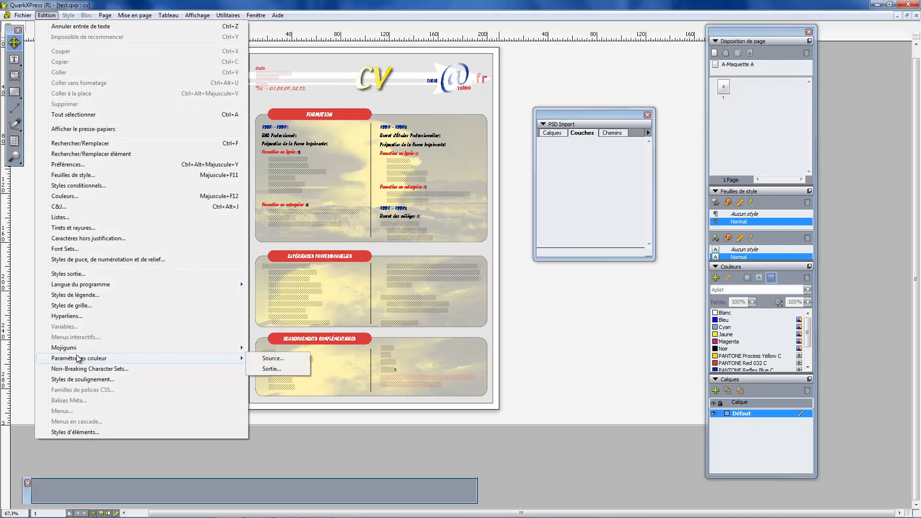
left_click(275, 358)
left_click(408, 228)
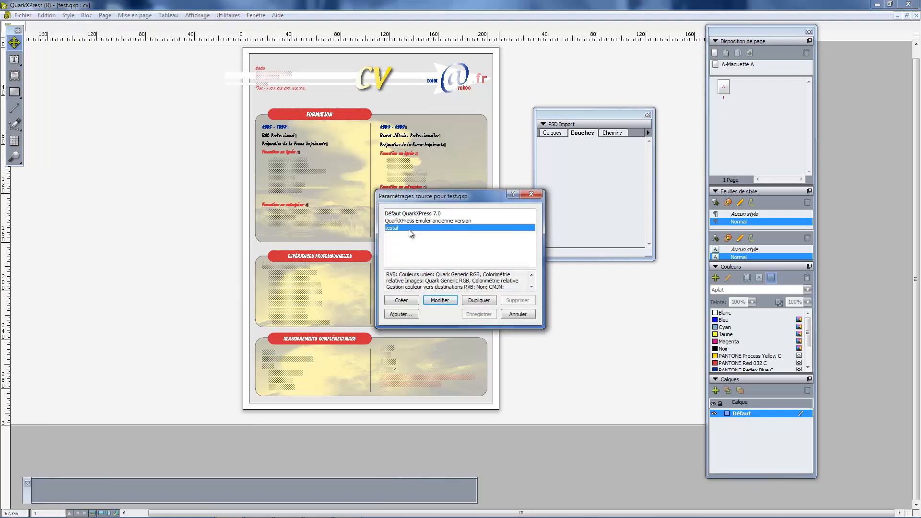
left_click(439, 300)
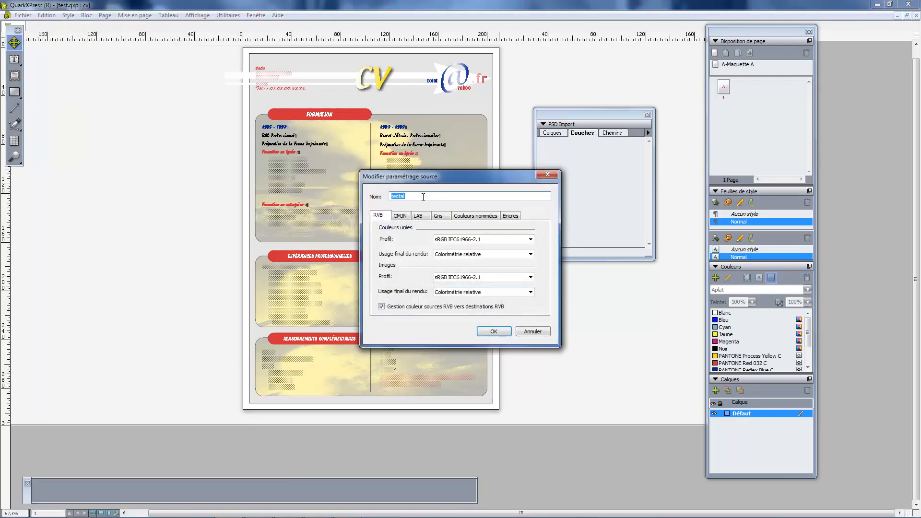
left_click(447, 240)
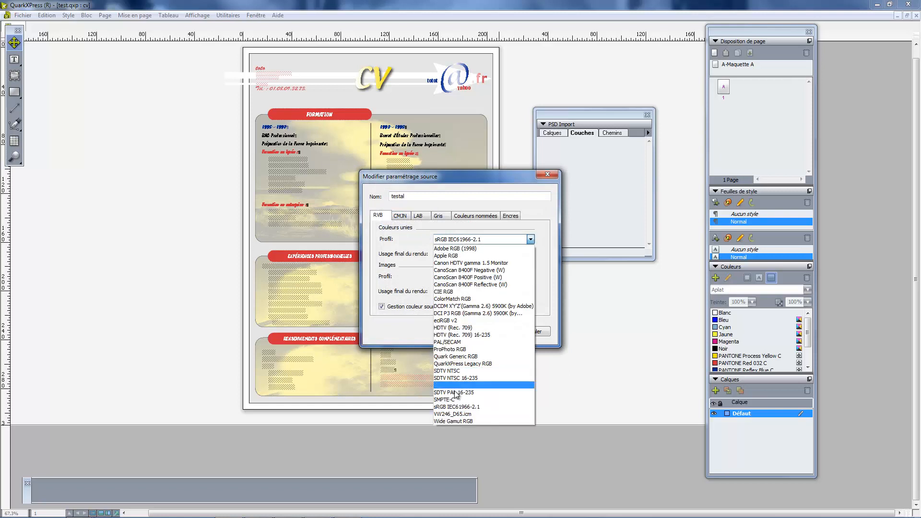
left_click(456, 321)
left_click(457, 281)
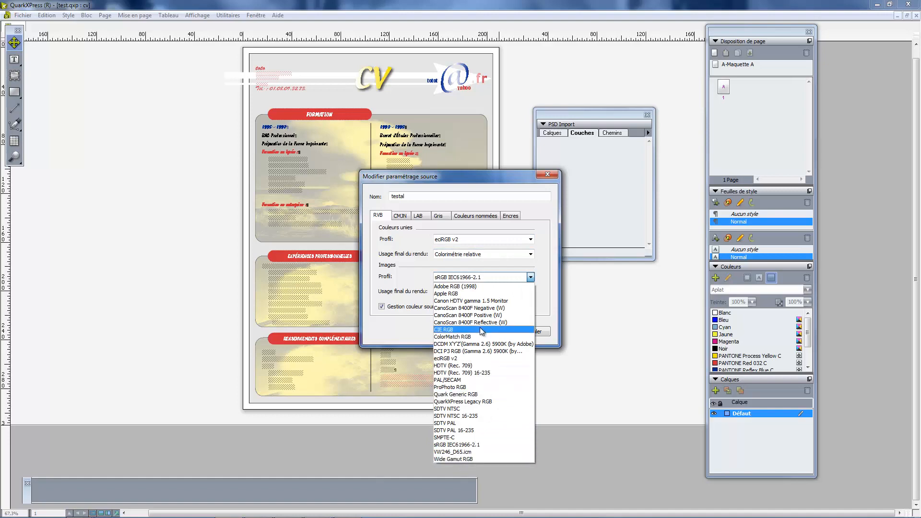
left_click(476, 355)
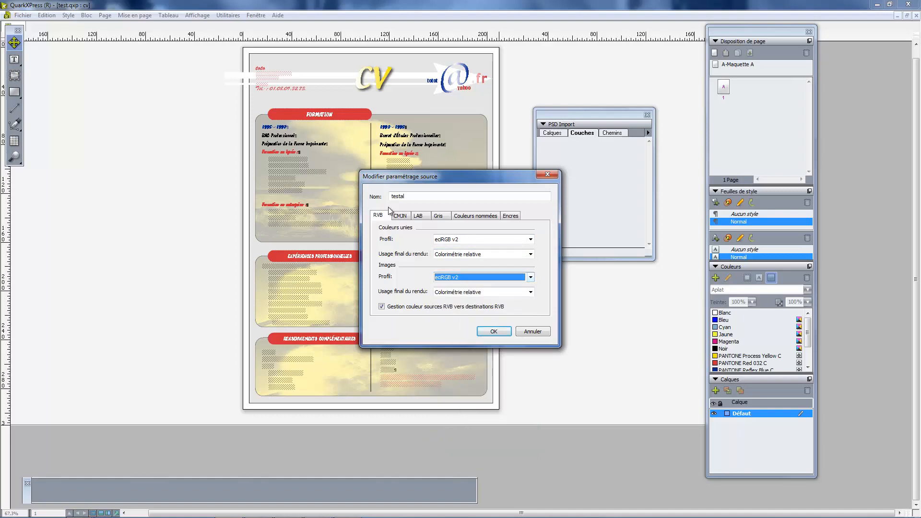
Set the CMJN source profiles for both solid colours and images to ISO Coated v2 300% (ECI).
left_click(400, 216)
left_click(461, 241)
left_click(460, 240)
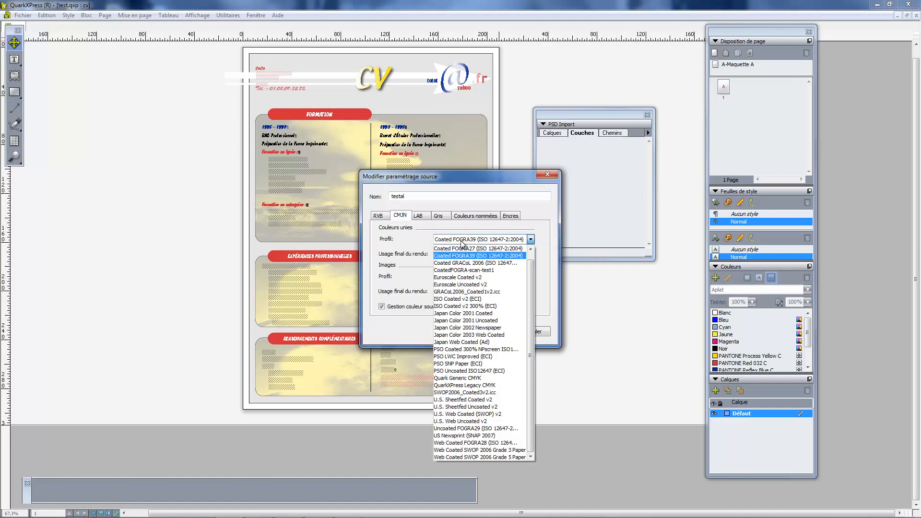
left_click(480, 309)
left_click(483, 279)
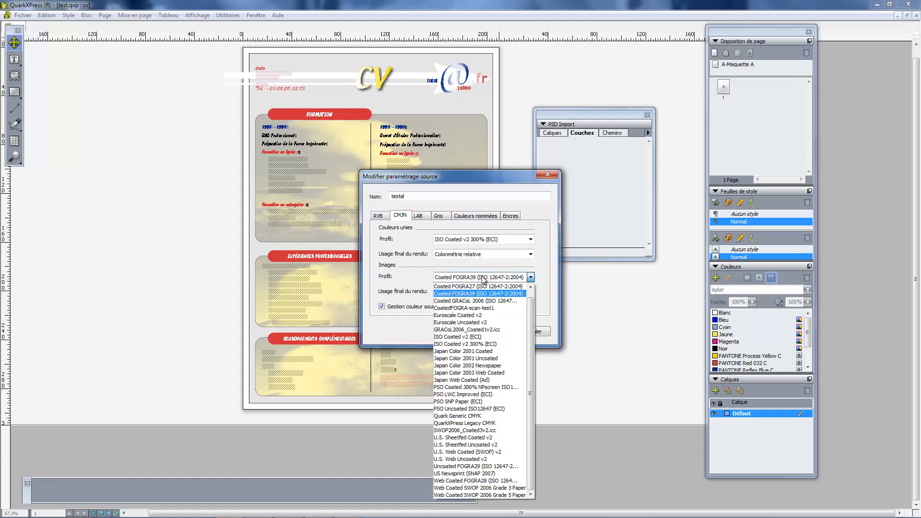
left_click(483, 345)
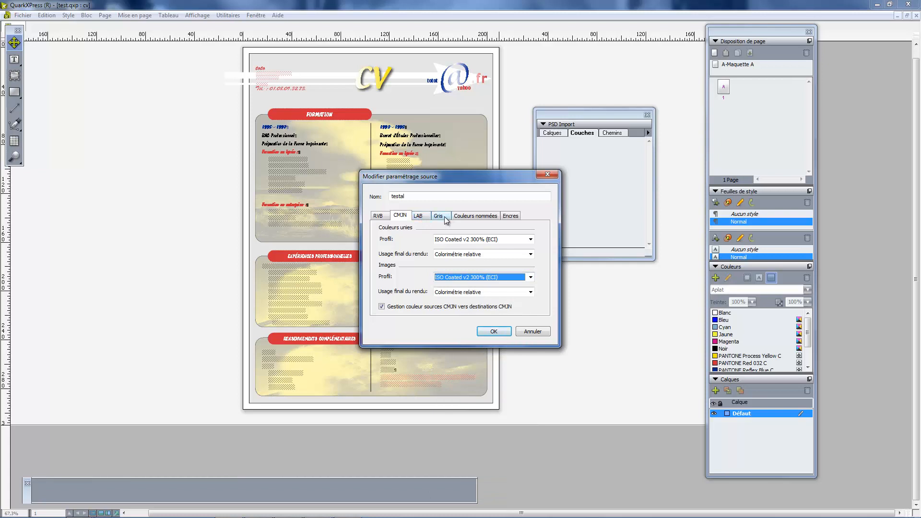
Set the Gris source profiles for solid colours and images to ISO Coated v2 - GREY 1c - (basICColor).
left_click(439, 216)
left_click(463, 239)
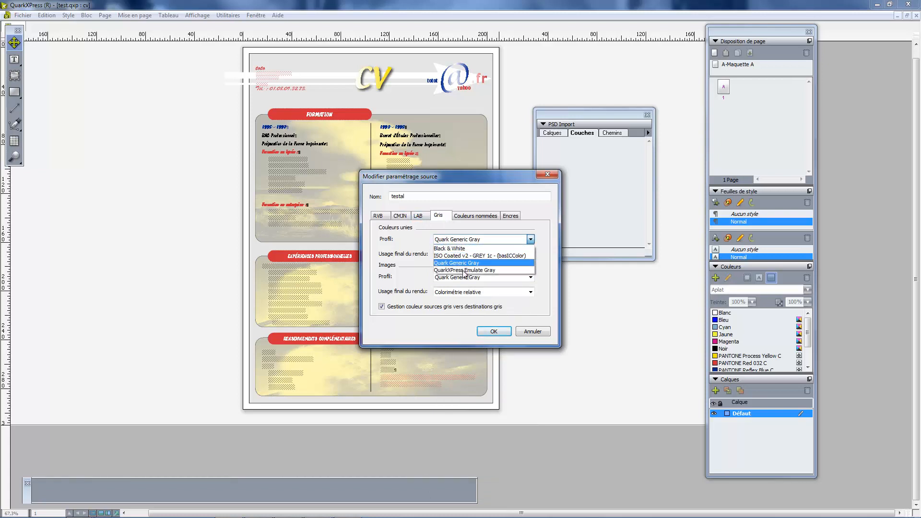
left_click(468, 255)
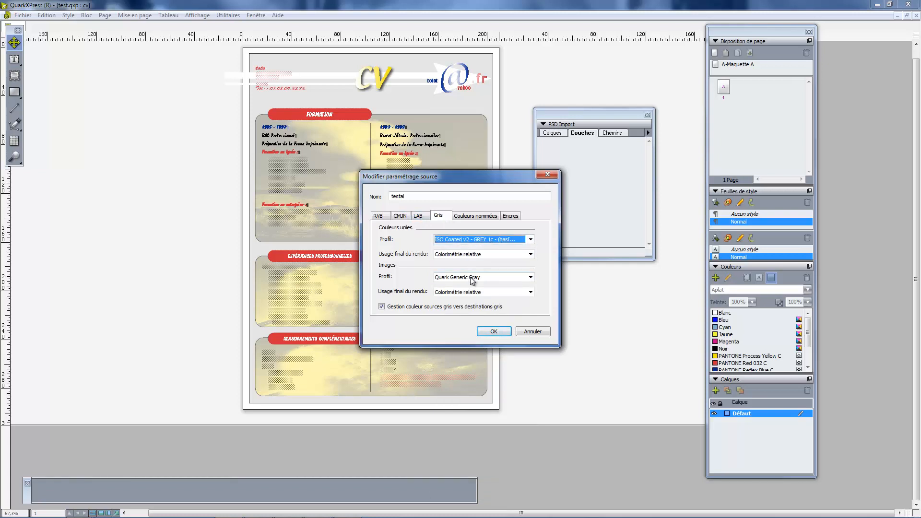
left_click(473, 281)
left_click(473, 294)
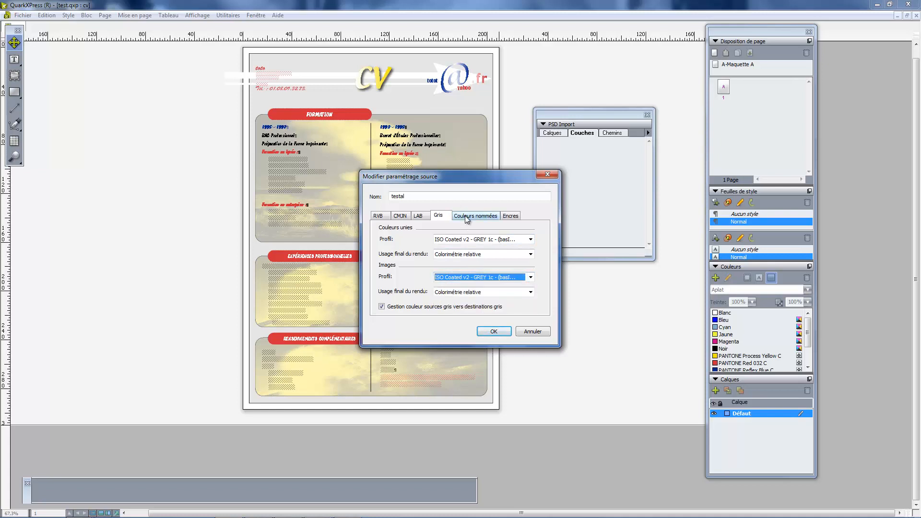
Check the named colours and the three PANTONE inks of the testal source setup, and confirm its edited profiles.
left_click(466, 218)
left_click(511, 216)
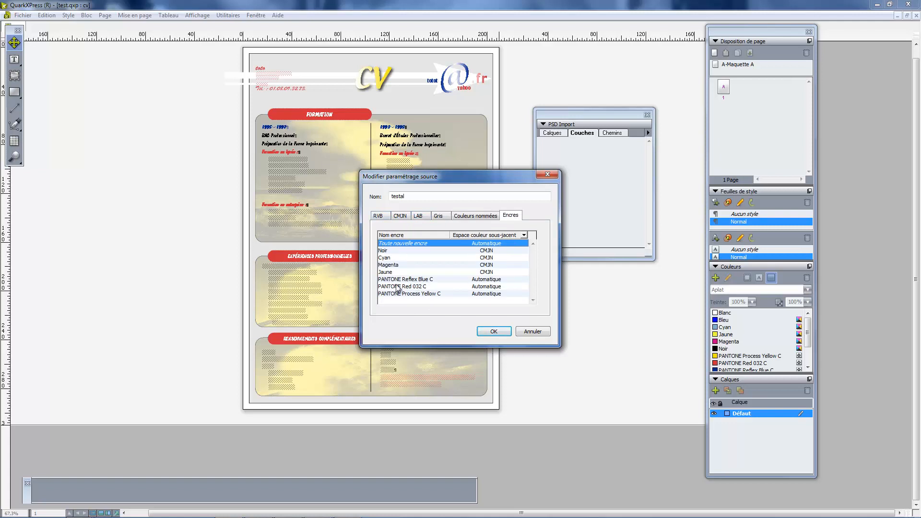
left_click(384, 217)
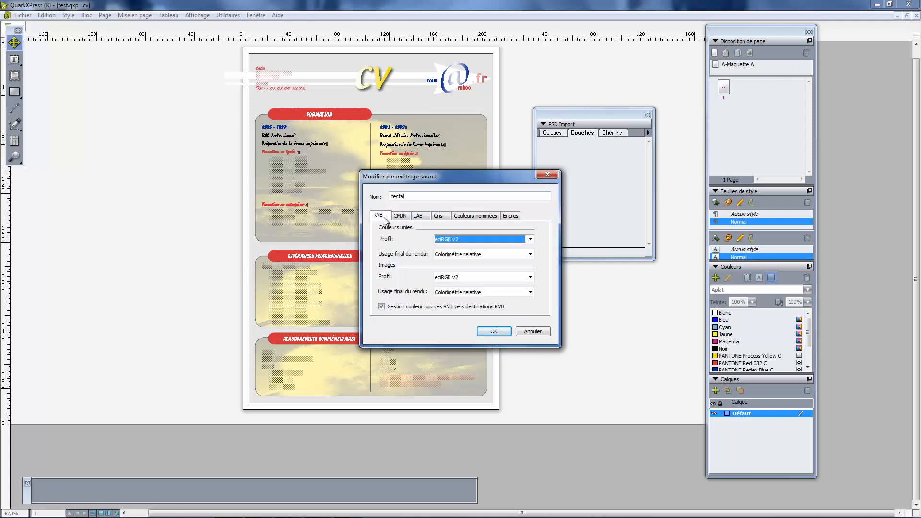
left_click(509, 217)
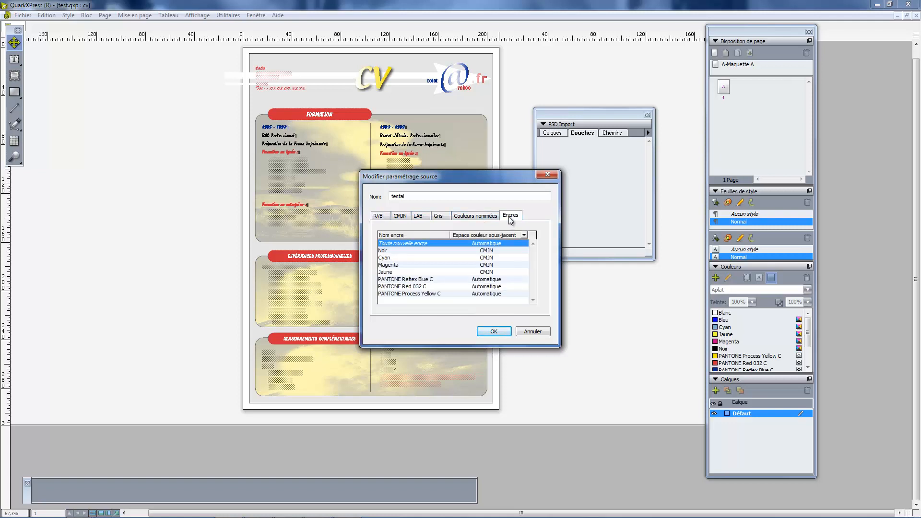
left_click(422, 279)
left_click(422, 286)
left_click(425, 294)
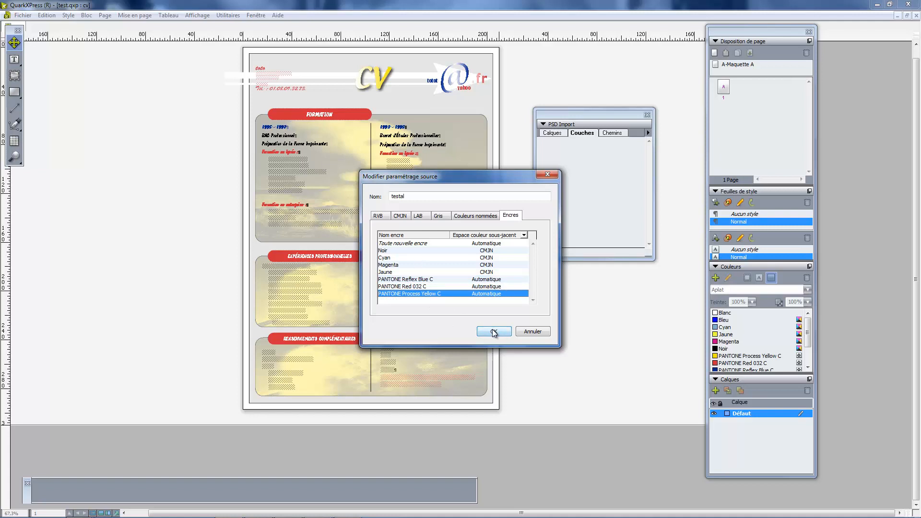
left_click(384, 217)
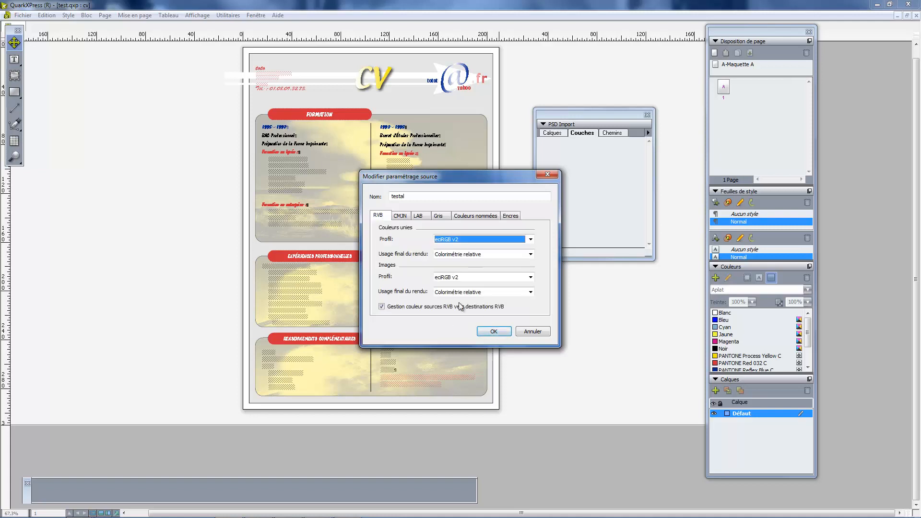
left_click(483, 332)
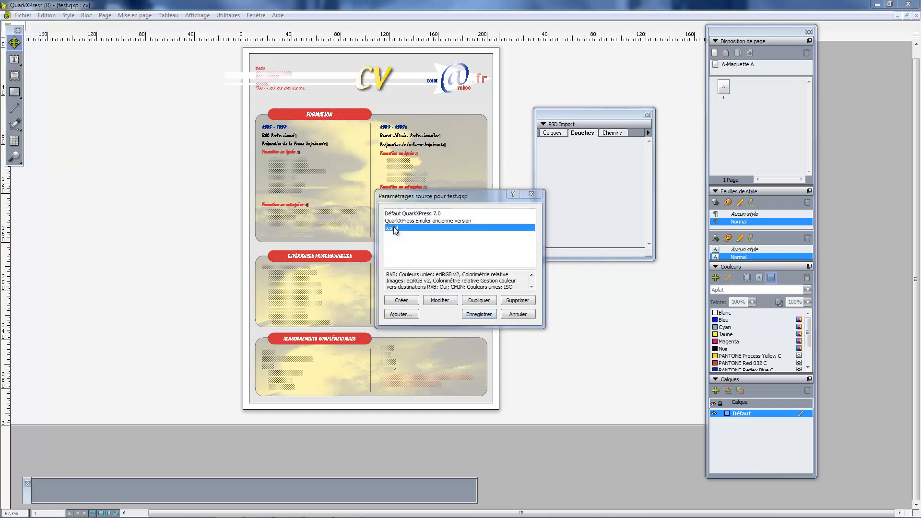
Reopen testal to review its profiles, named colours and inks, and save the source setups for the document.
left_click(440, 299)
left_click(400, 216)
left_click(424, 219)
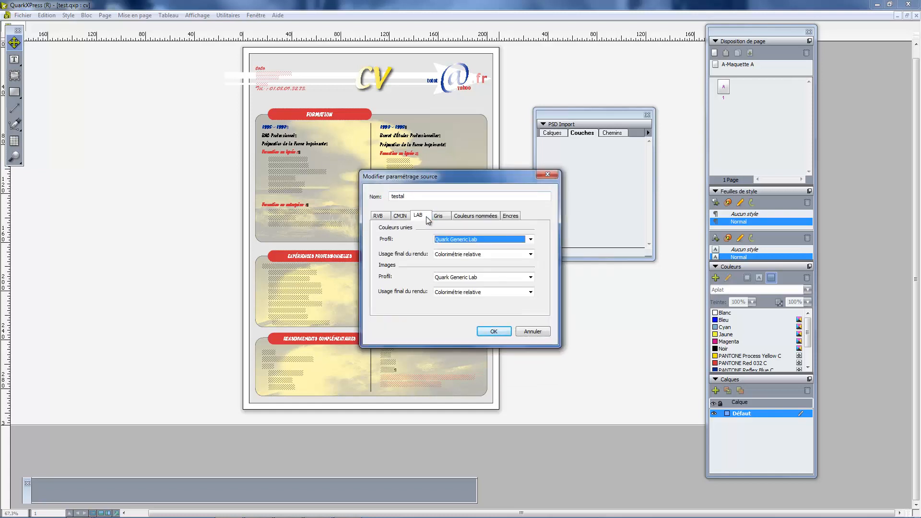
left_click(378, 216)
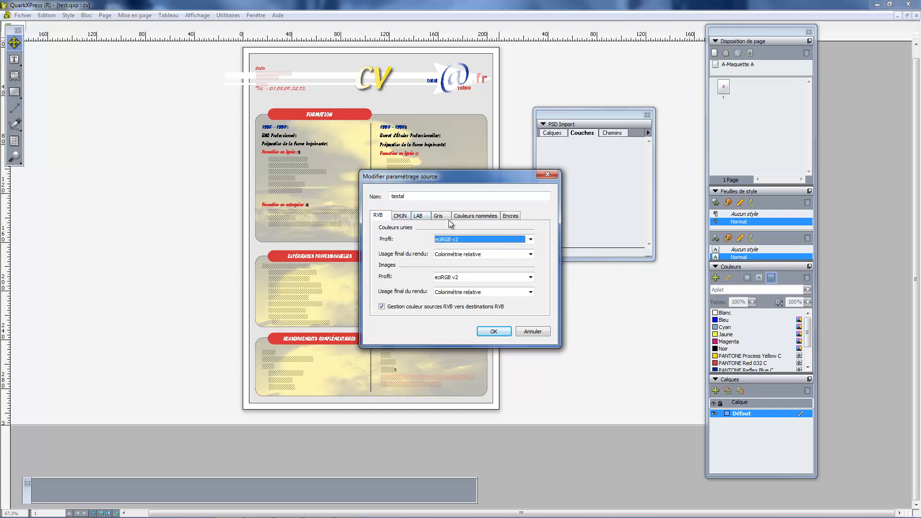
left_click(400, 217)
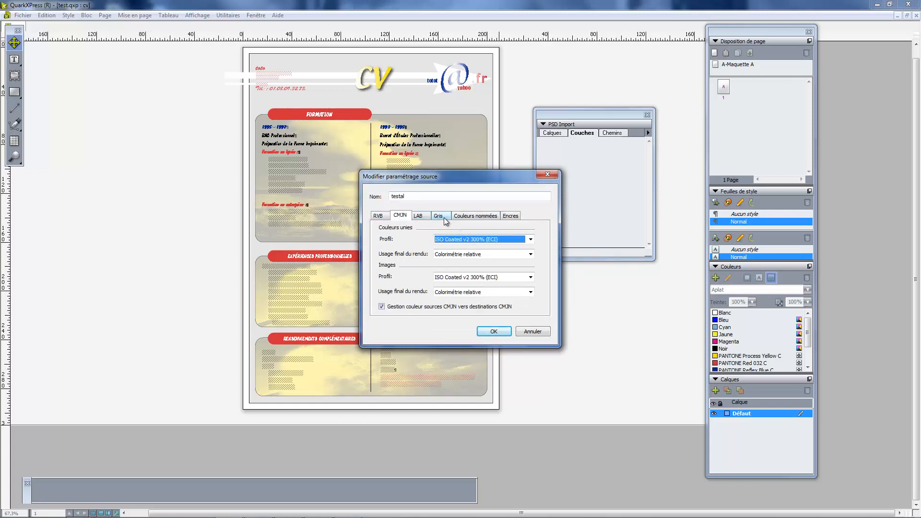
left_click(444, 217)
left_click(474, 216)
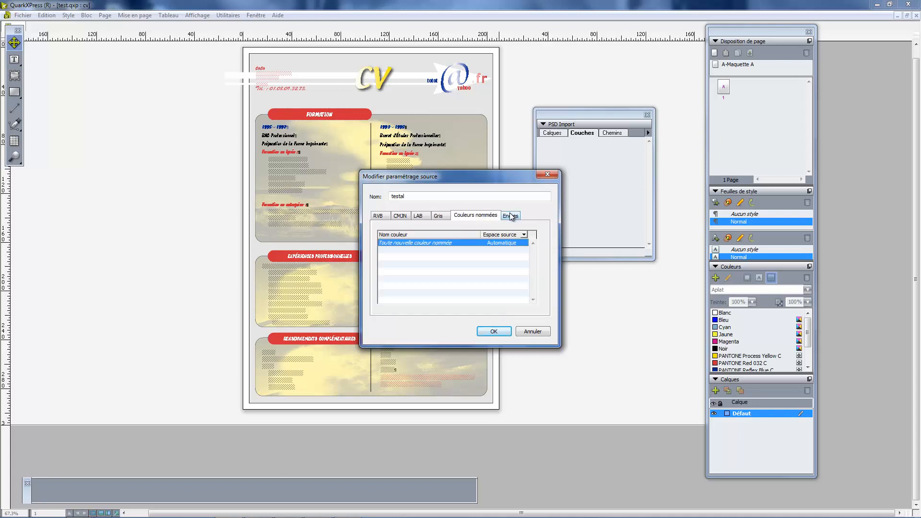
left_click(511, 217)
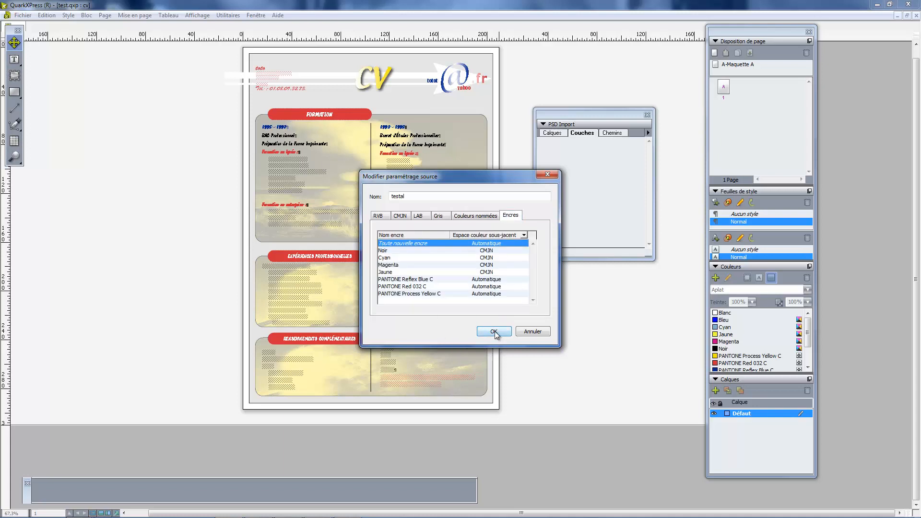
left_click(494, 331)
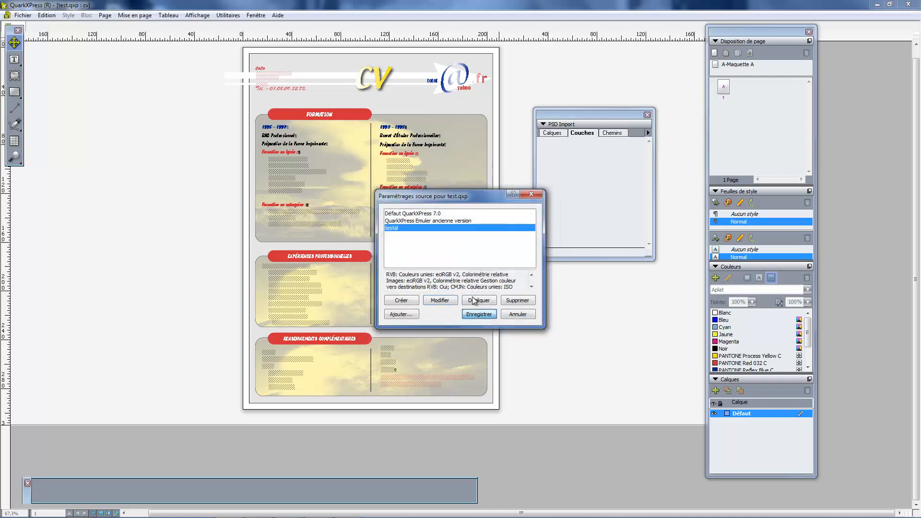
left_click(488, 313)
Open the output colour setup "iso Telle quelle" for editing.
left_click(46, 15)
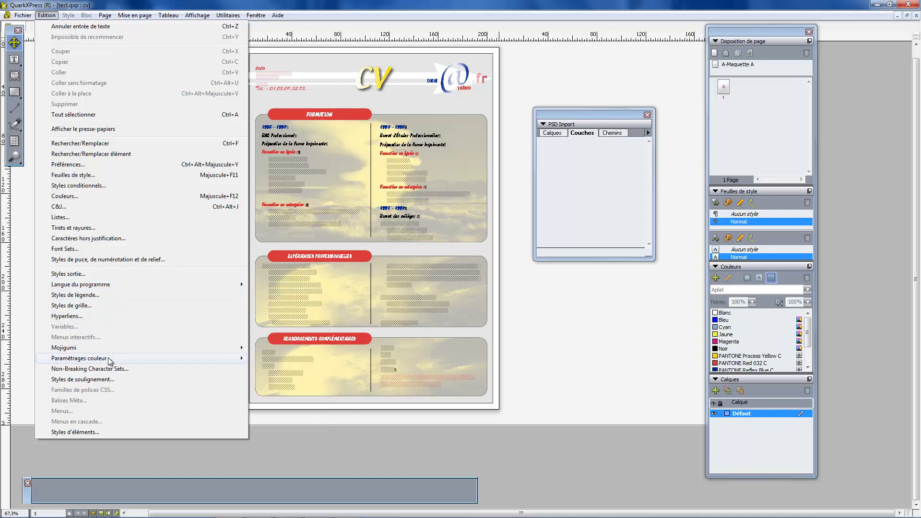
mouse_move(108, 358)
left_click(258, 368)
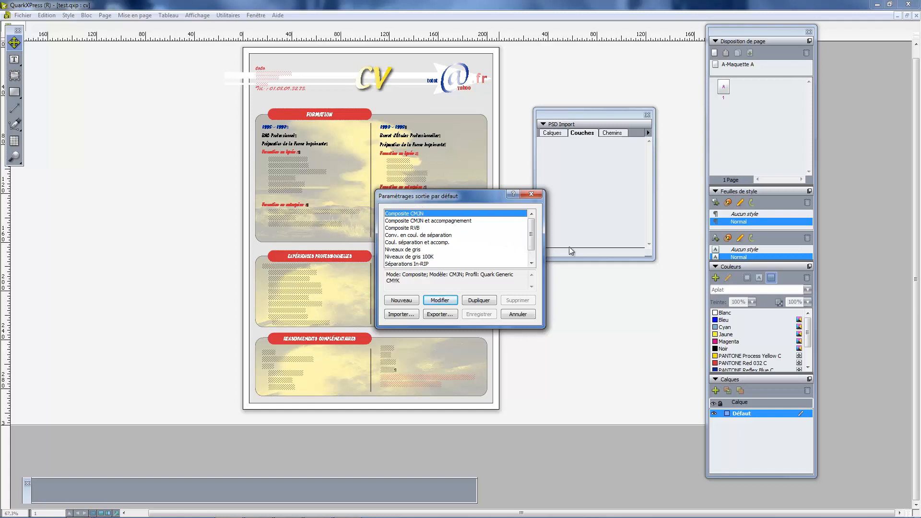
left_click_drag(532, 237, 533, 242)
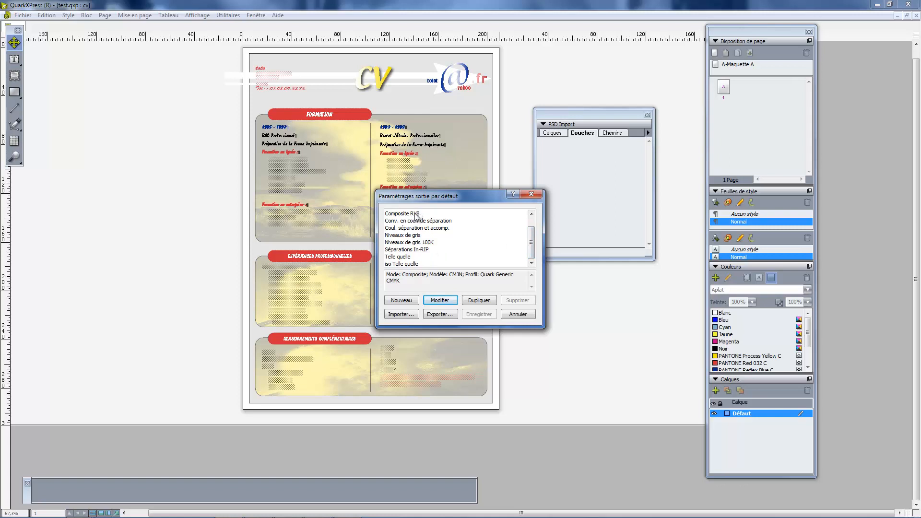
left_click(408, 263)
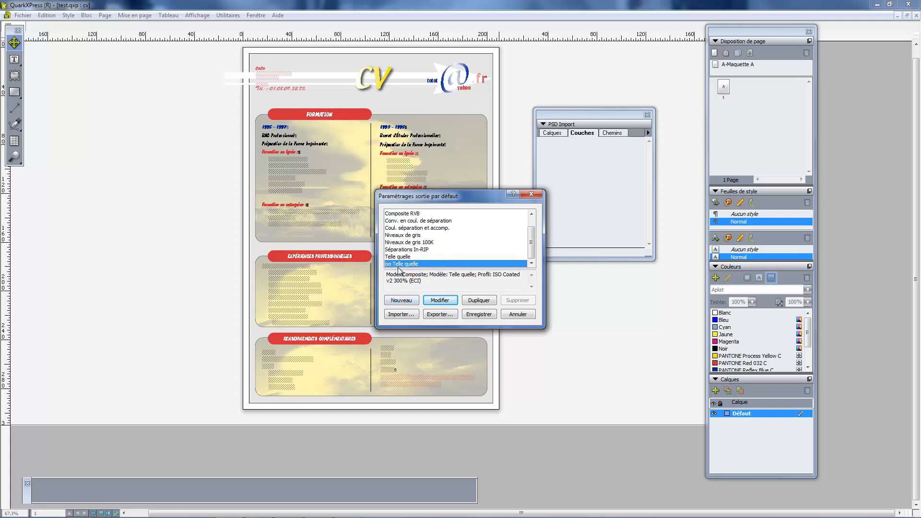
left_click(446, 300)
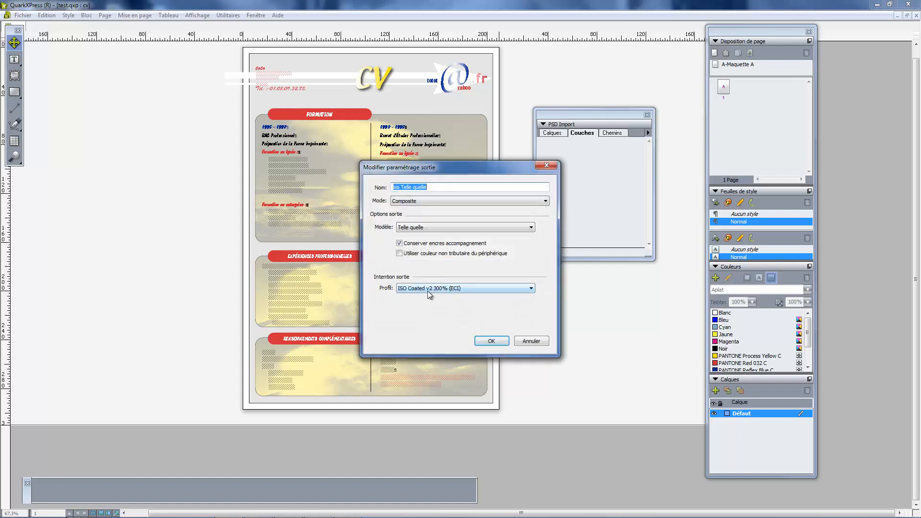
Examine the output profile and model choices of iso Telle quelle and accept the setup with the Telle quelle model.
left_click(427, 288)
left_click(429, 289)
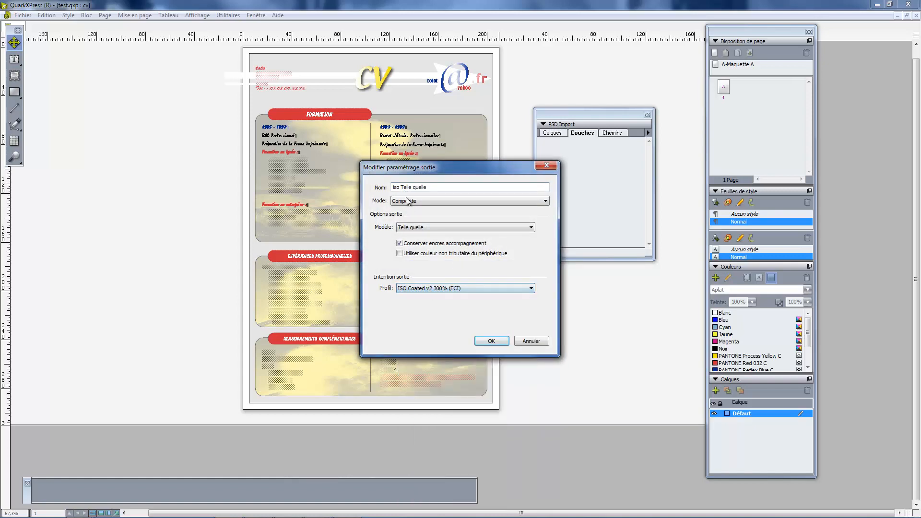
left_click(415, 228)
left_click(417, 233)
left_click(442, 228)
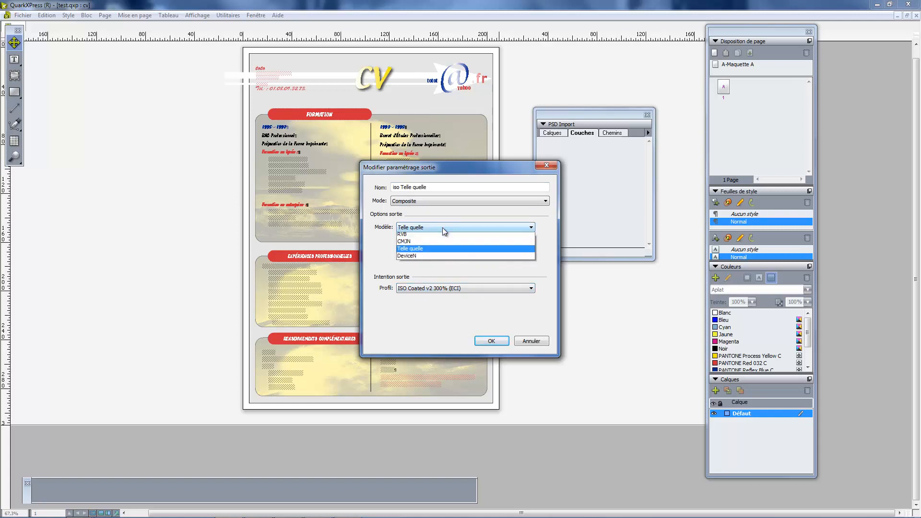
left_click(443, 227)
left_click(442, 227)
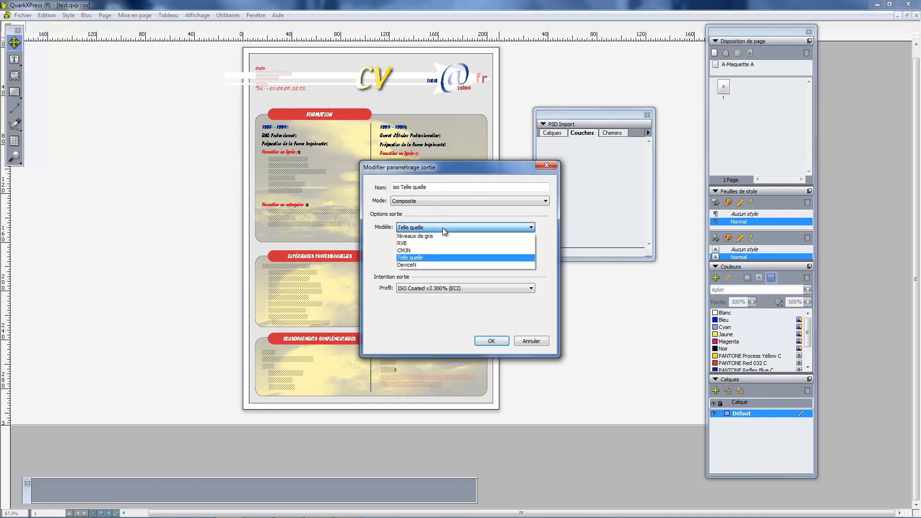
left_click(443, 227)
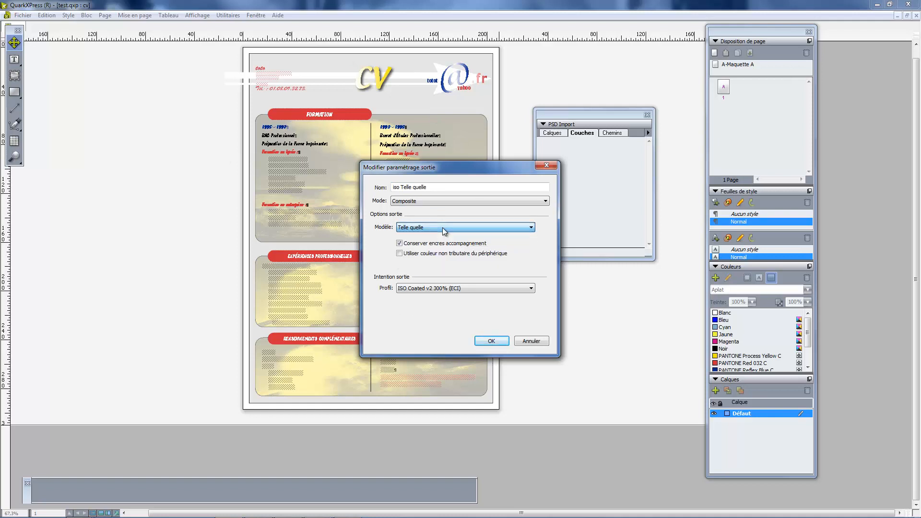
left_click(490, 341)
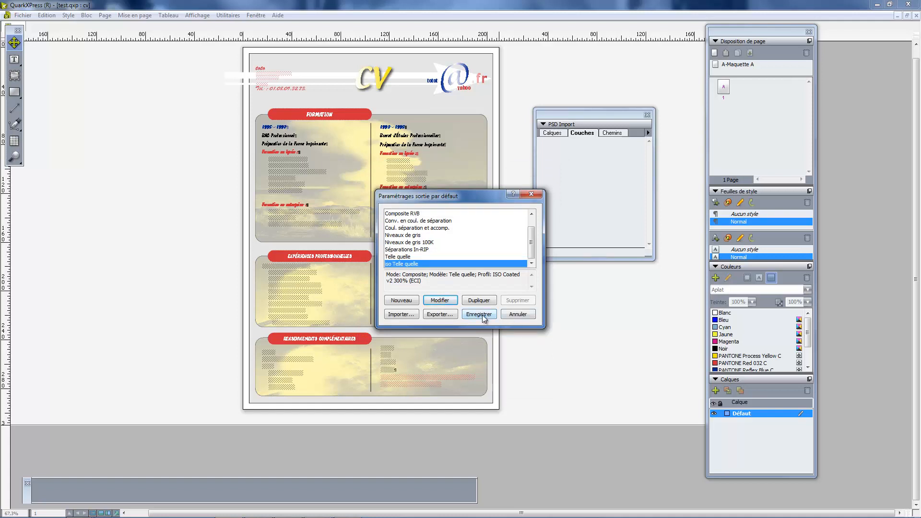
Save the output colour setups and open the document's PANTONE Process Yellow C colour for editing.
left_click(483, 315)
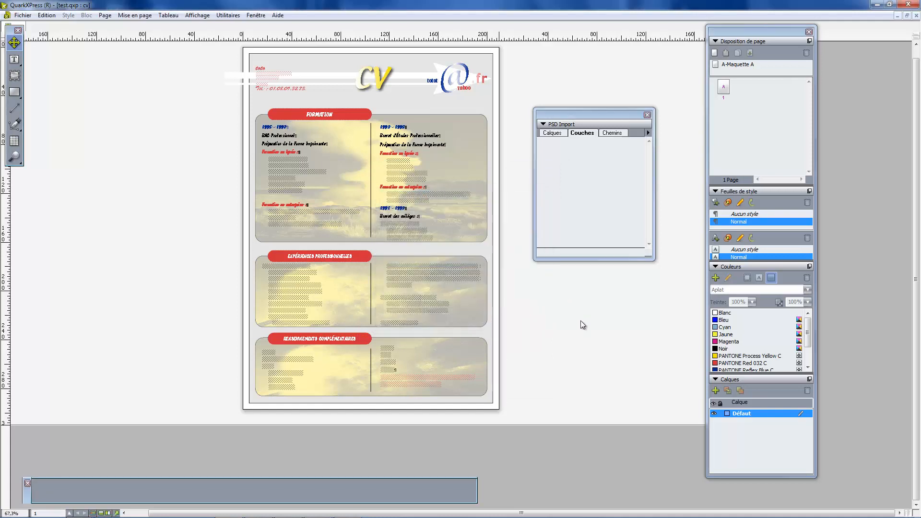
left_click(47, 16)
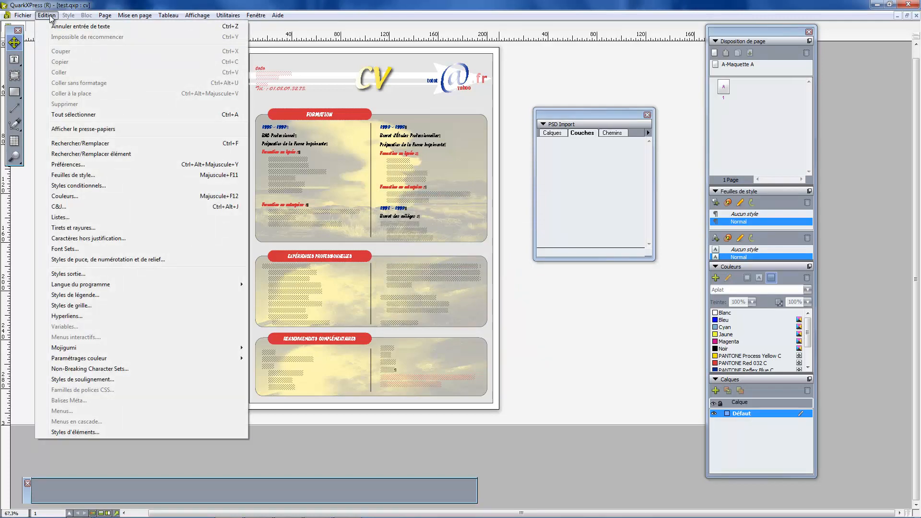
left_click(80, 197)
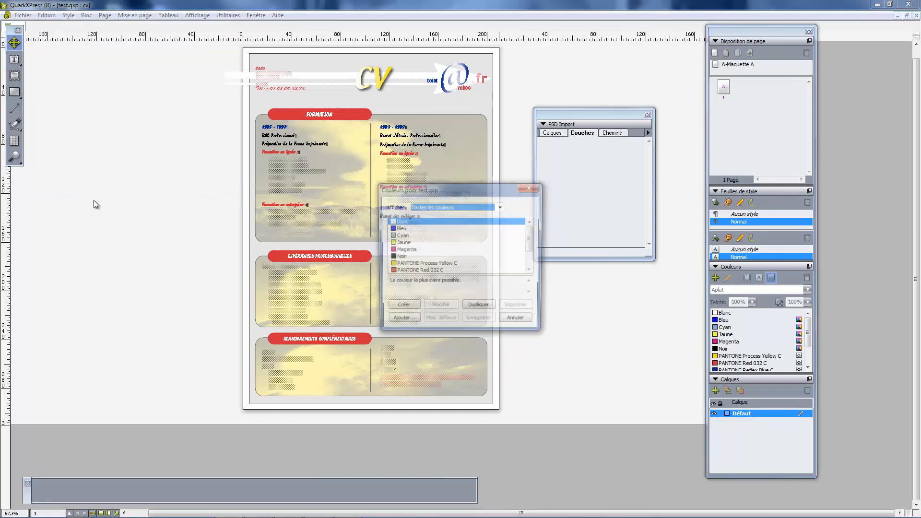
left_click(432, 265)
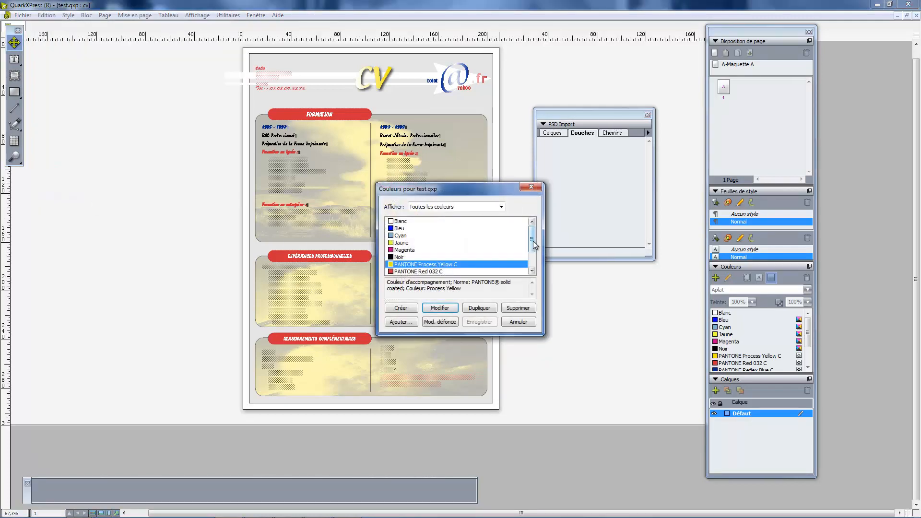
scroll(533, 245, "down", 2)
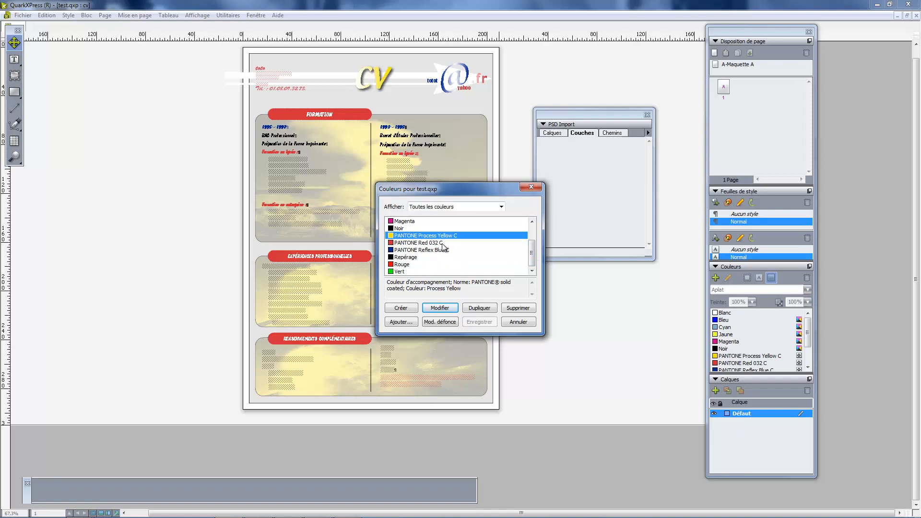
double_click(442, 237)
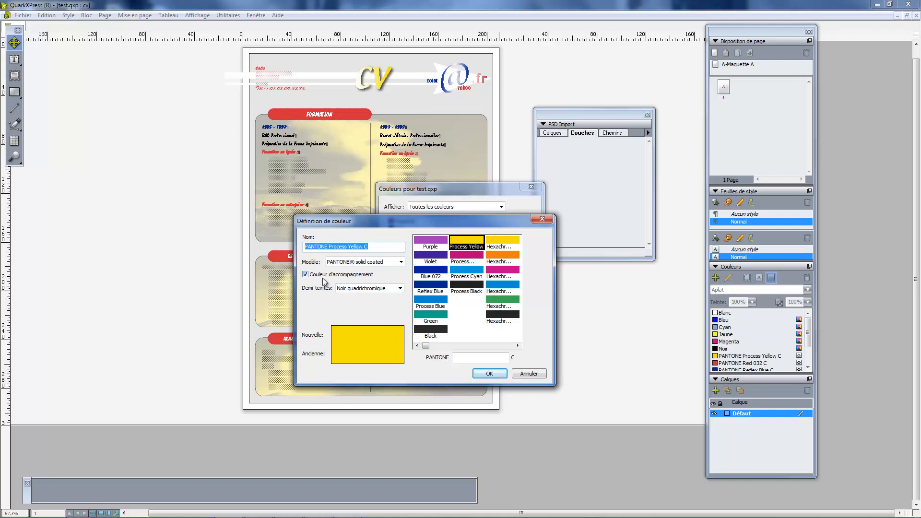
Redefine PANTONE Process Yellow C as Yellow from the PANTONE+ Solid Coated model, keeping it a spot colour, and recheck its definition.
left_click(362, 275)
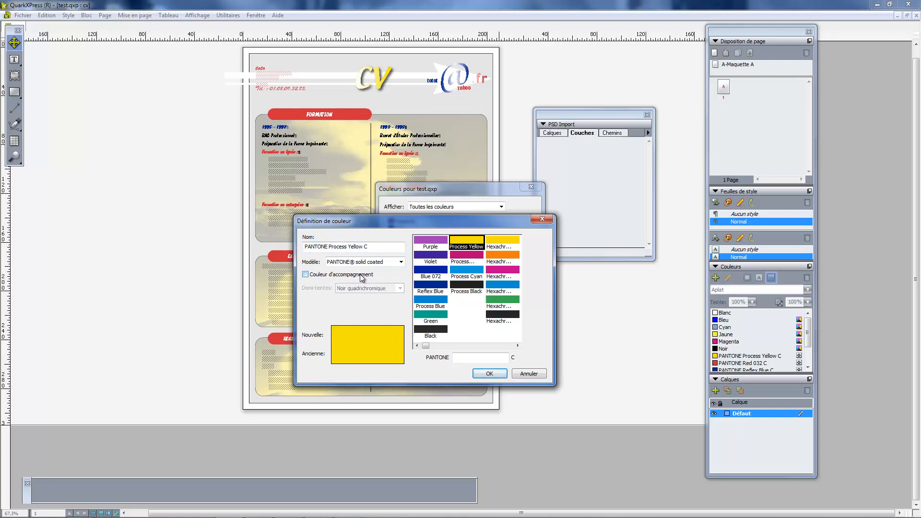
left_click(362, 276)
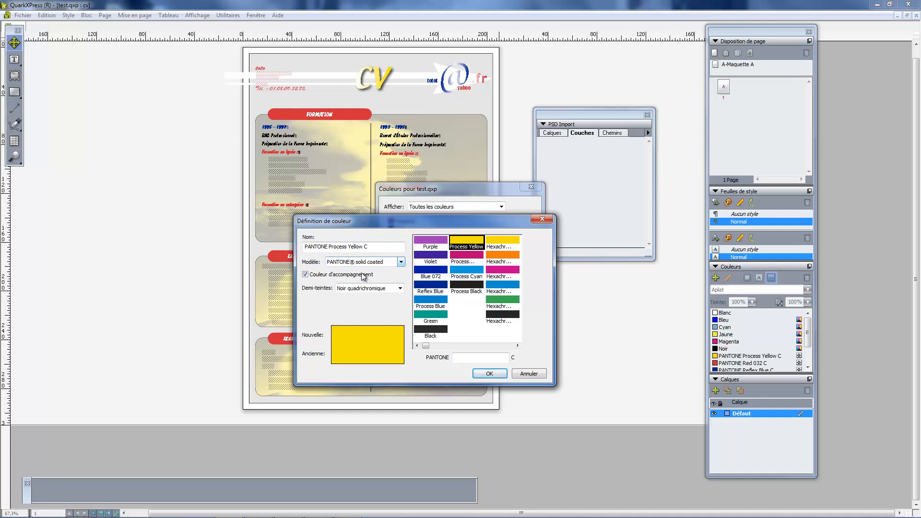
left_click(401, 262)
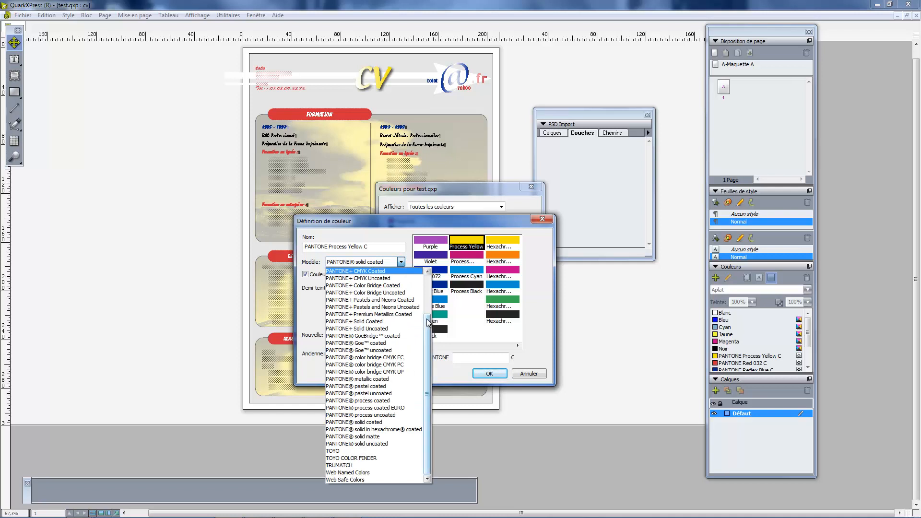
scroll(375, 307, "up", 2)
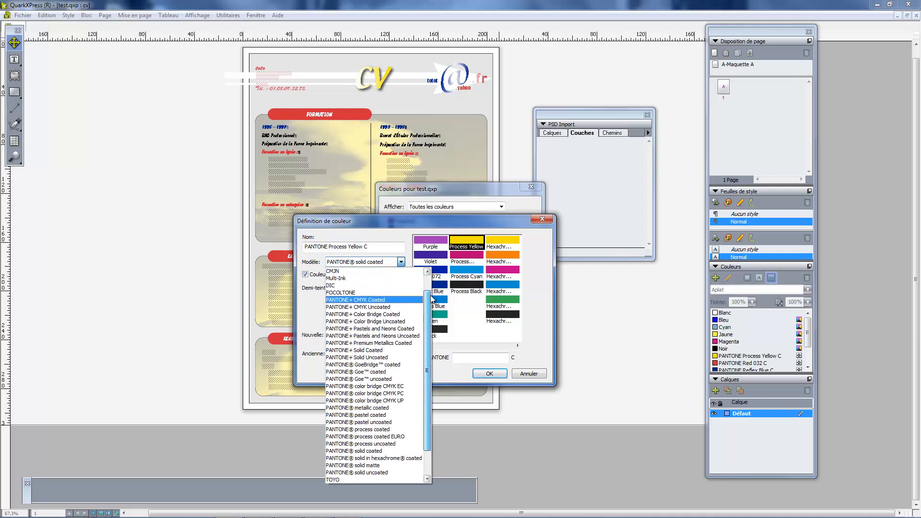
left_click(365, 351)
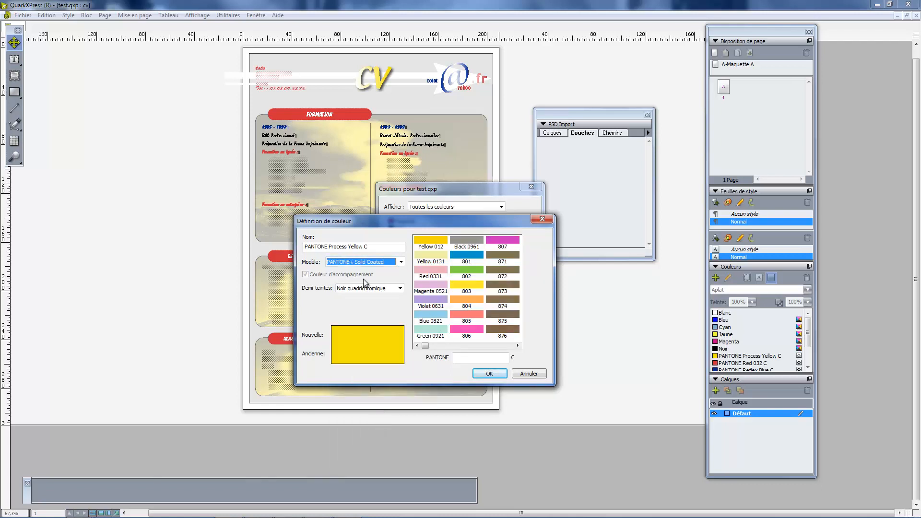
left_click(470, 358)
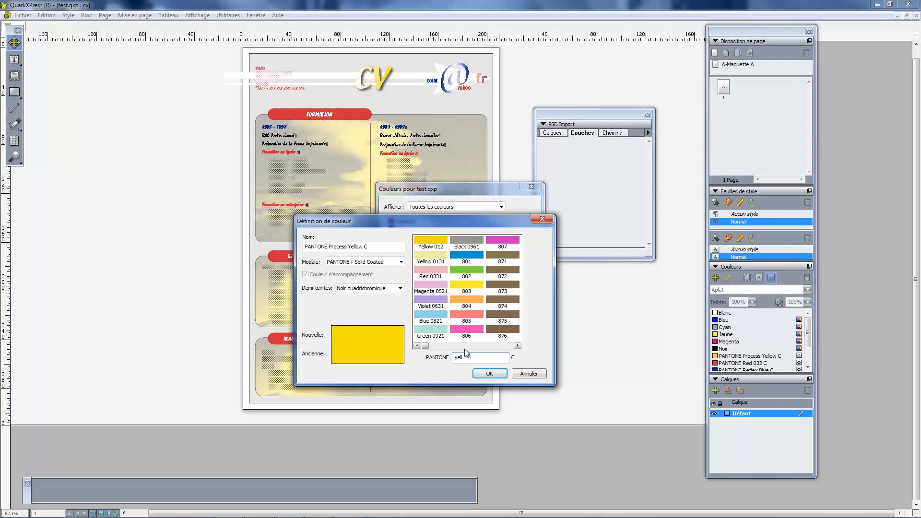
type("yellow")
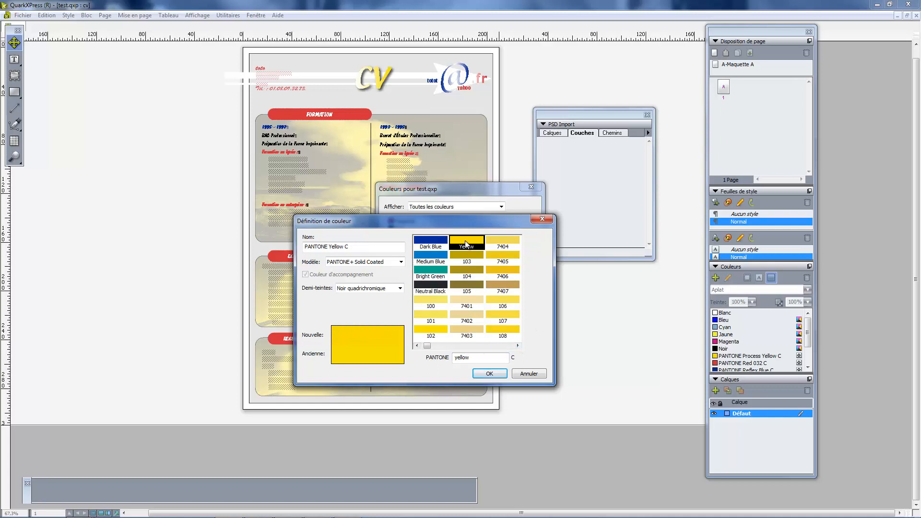
left_click(489, 374)
double_click(435, 246)
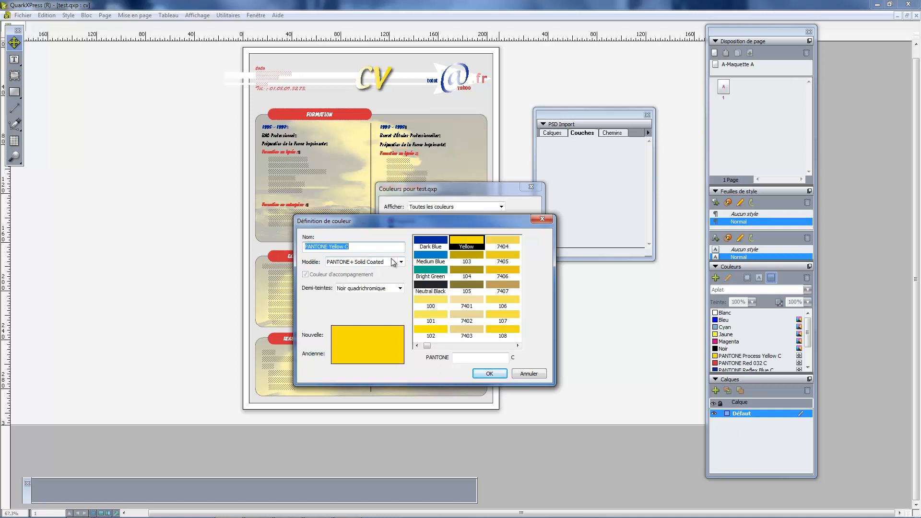
left_click(489, 374)
Open the PANTONE Reflex Blue C colour and switch its model to PANTONE+ Solid Coated.
left_click(426, 244)
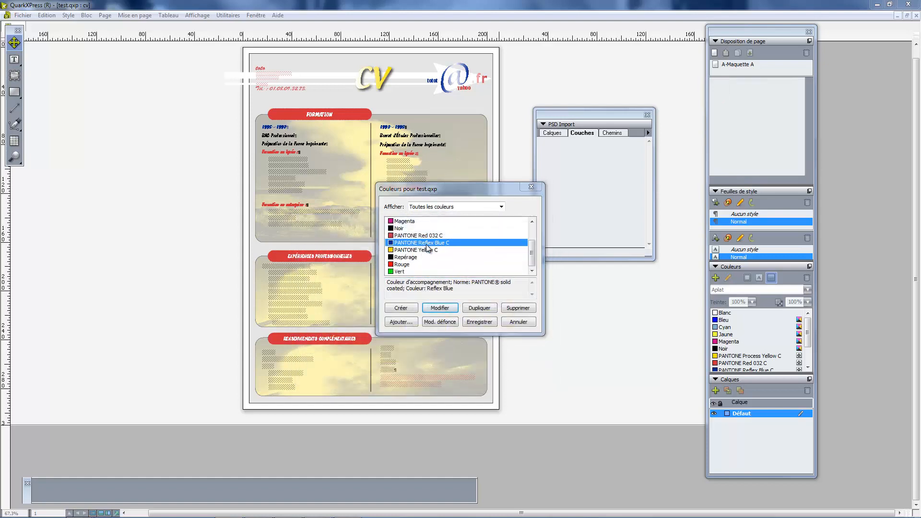
double_click(426, 244)
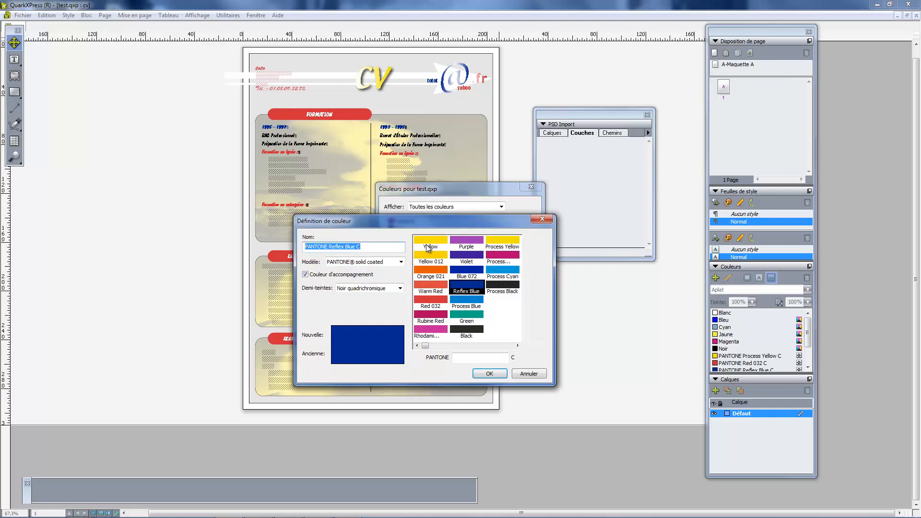
left_click(402, 262)
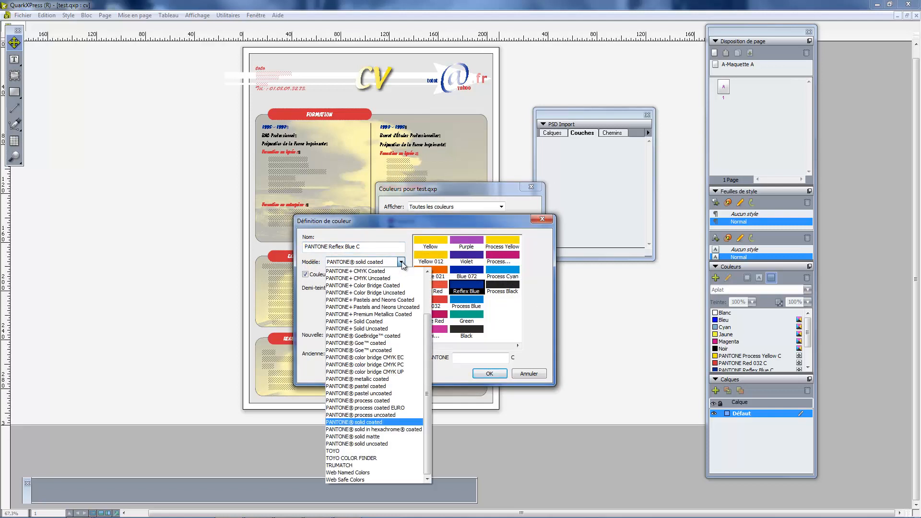
left_click_drag(431, 328, 430, 308)
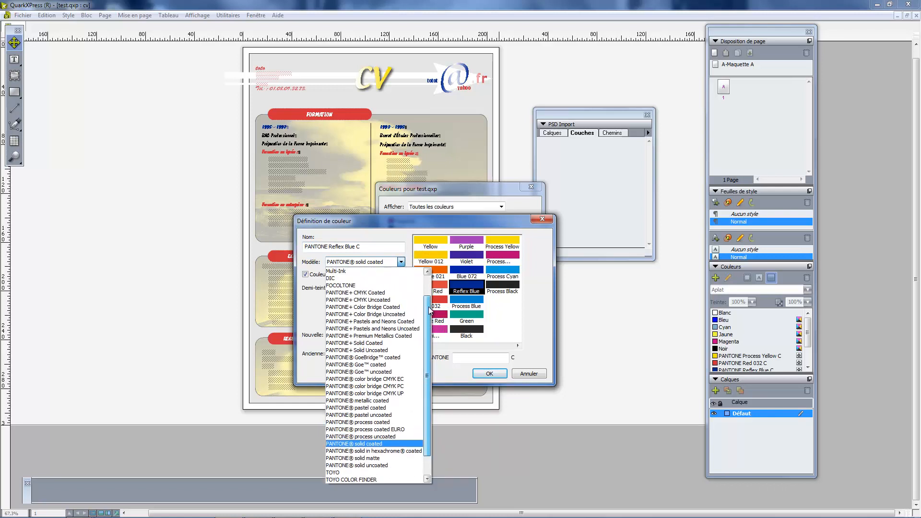
left_click(401, 343)
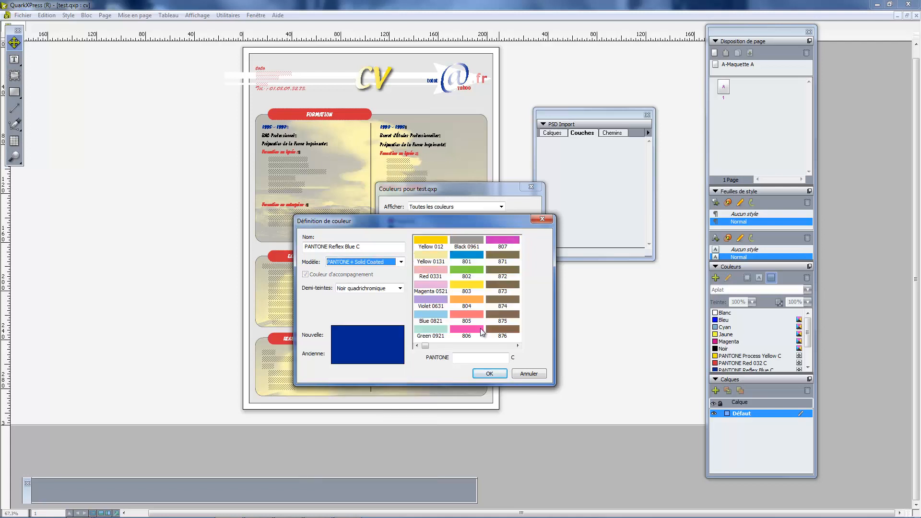
Choose Reflex Blue from the PANTONE+ Solid Coated swatches, accept the colour and recheck its definition.
left_click(463, 358)
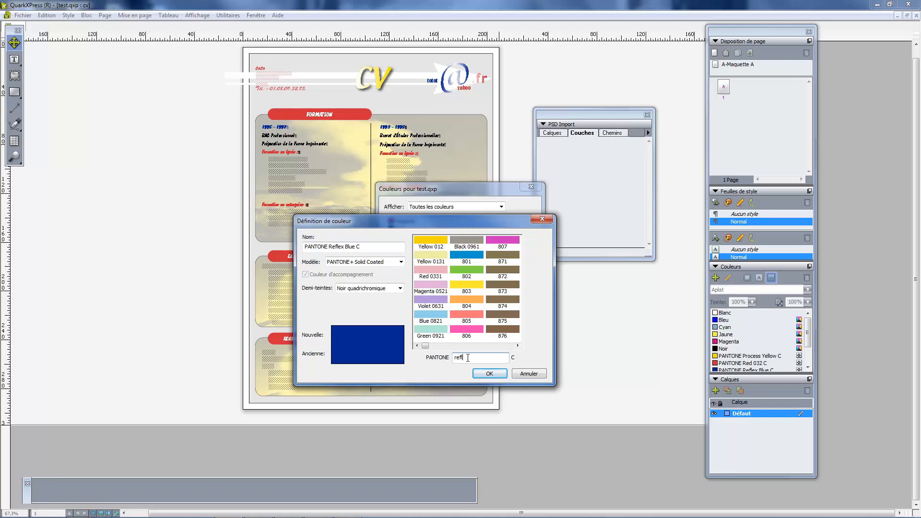
type("ref")
key("BackSpace")
key("BackSpace")
key("BackSpace")
type("R")
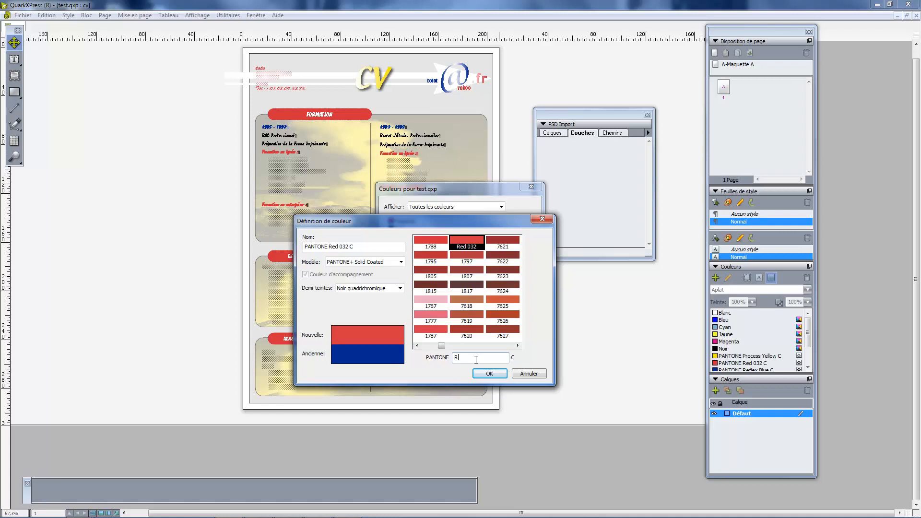
type("efle")
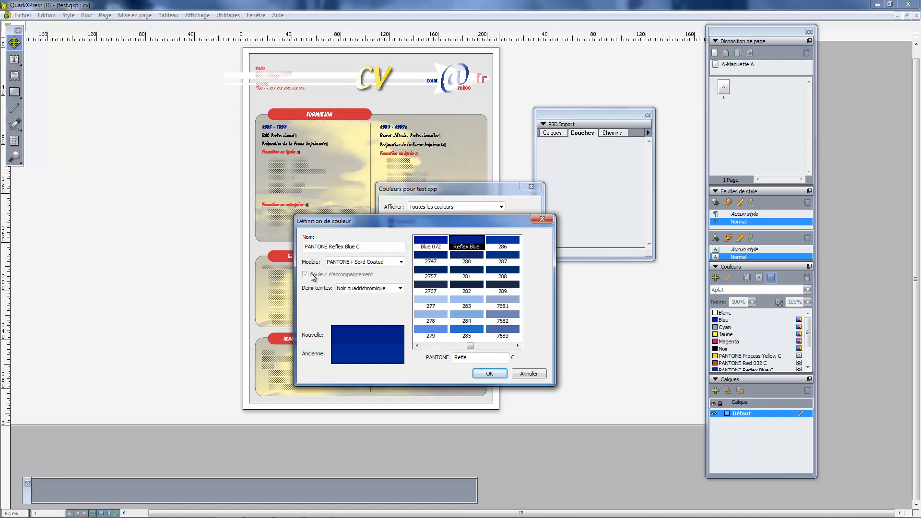
left_click(488, 374)
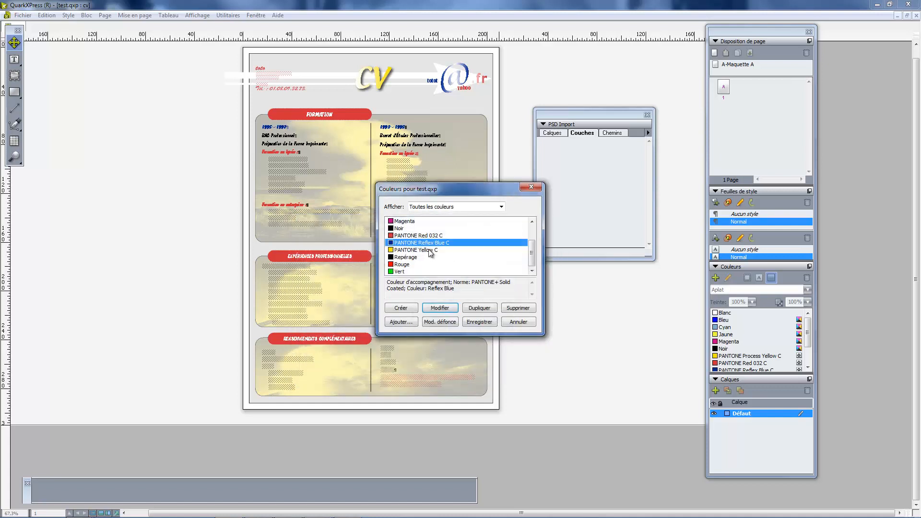
double_click(394, 244)
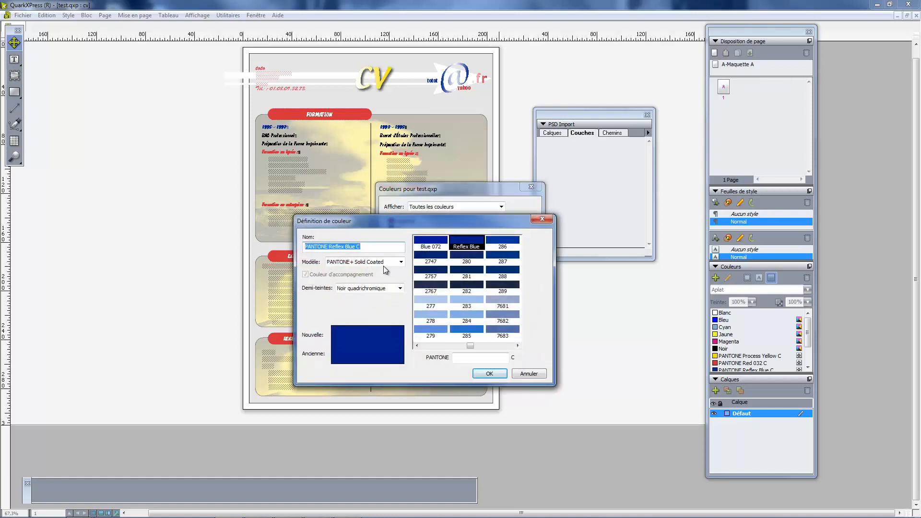
left_click(482, 375)
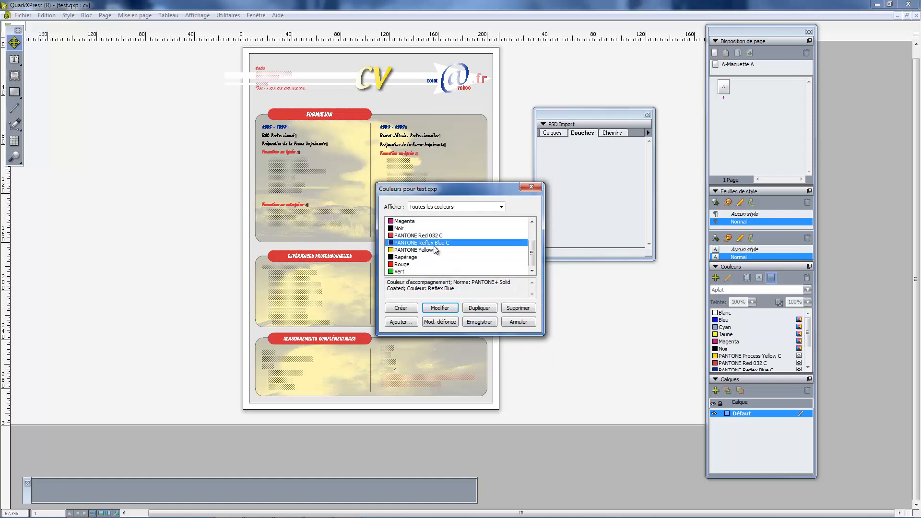
Redefine PANTONE Red 032 C with the PANTONE+ Solid Coated model, choosing its Red 032 swatch.
double_click(439, 236)
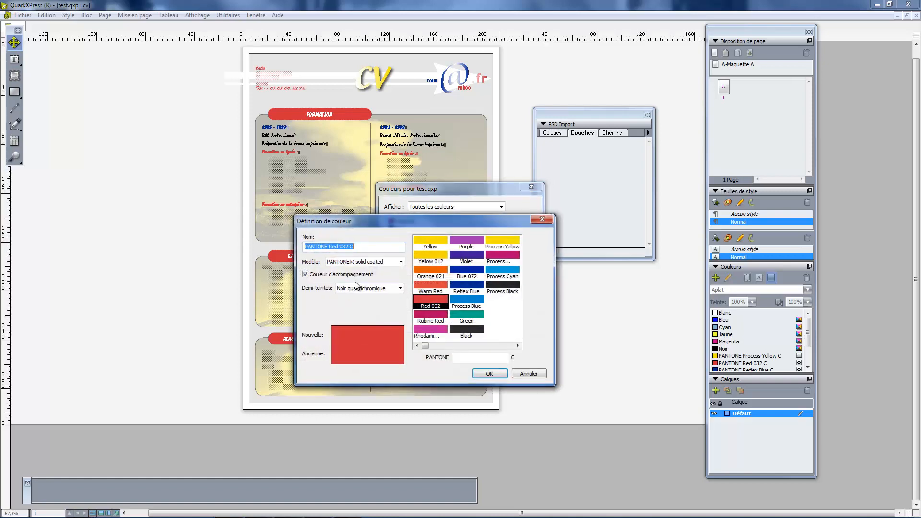
left_click(401, 262)
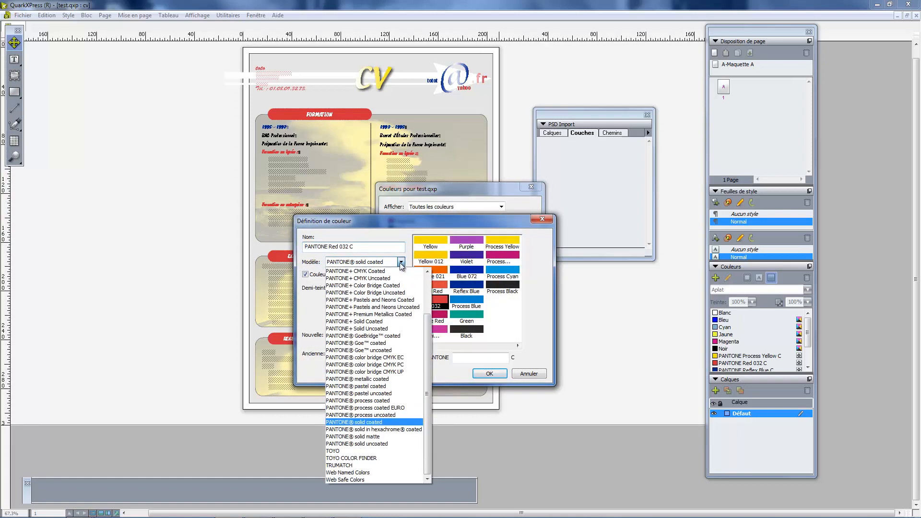
left_click(405, 321)
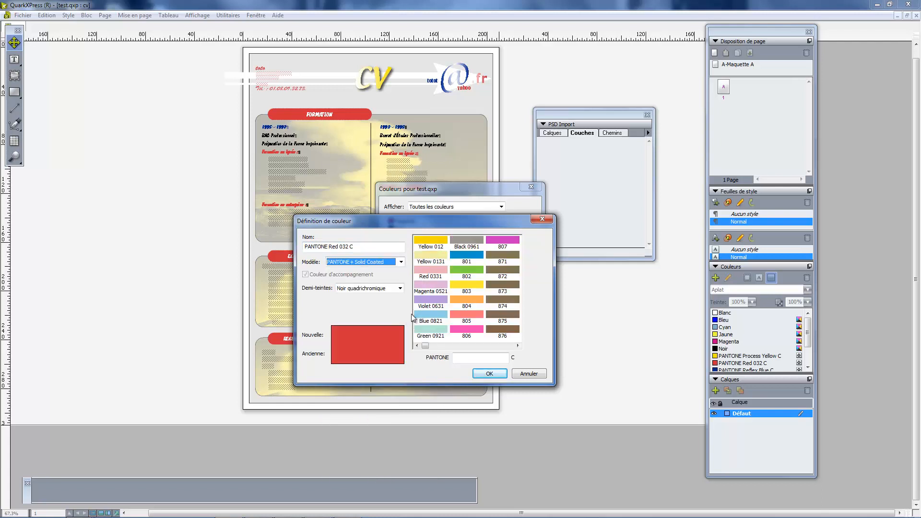
left_click(466, 357)
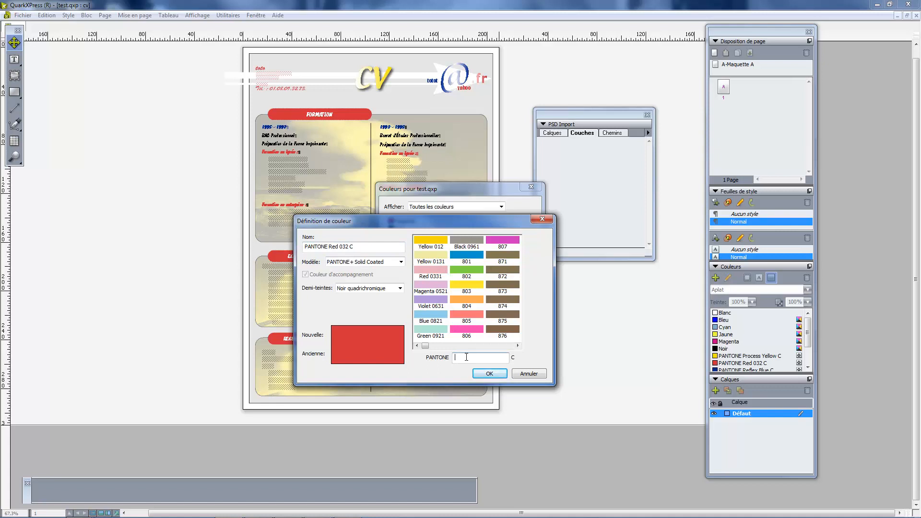
type("R")
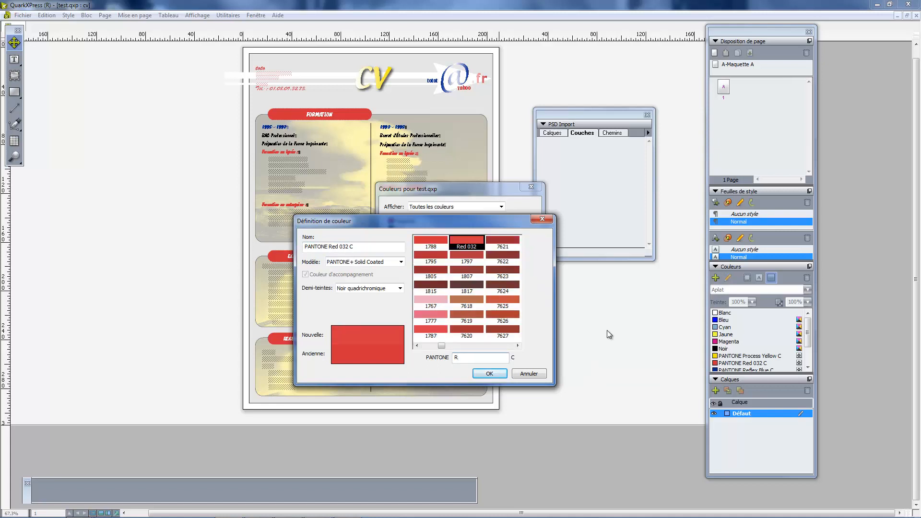
left_click(490, 374)
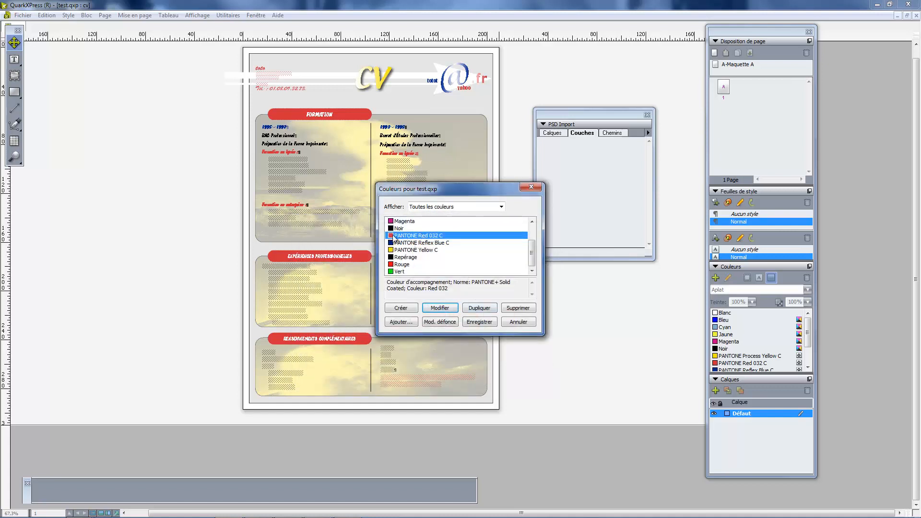
left_click(440, 308)
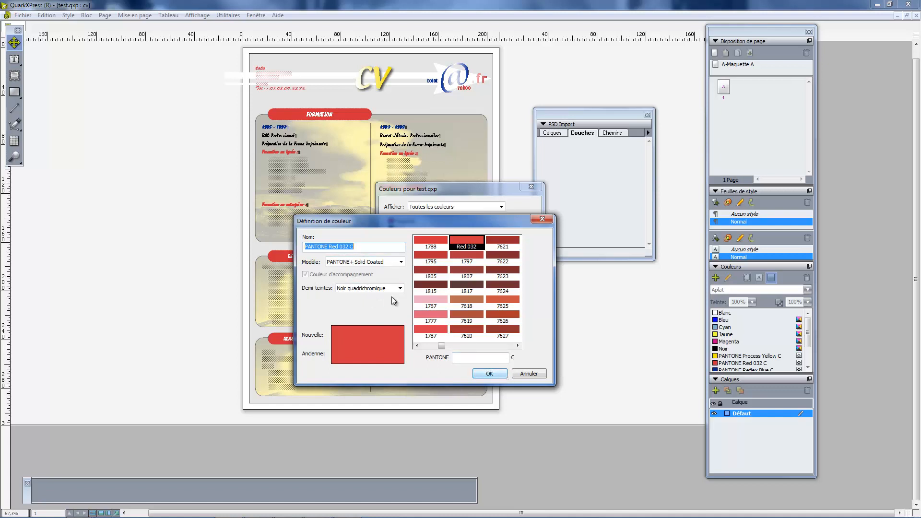
left_click(375, 265)
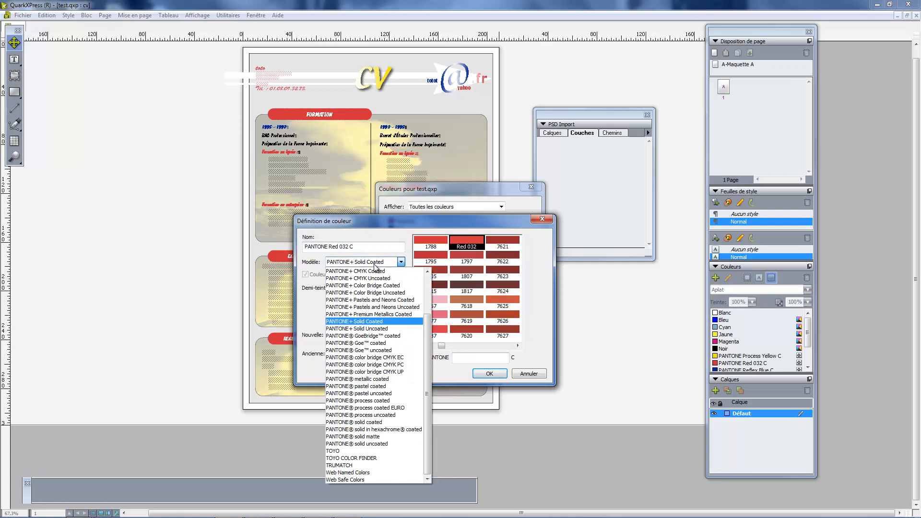
left_click(387, 422)
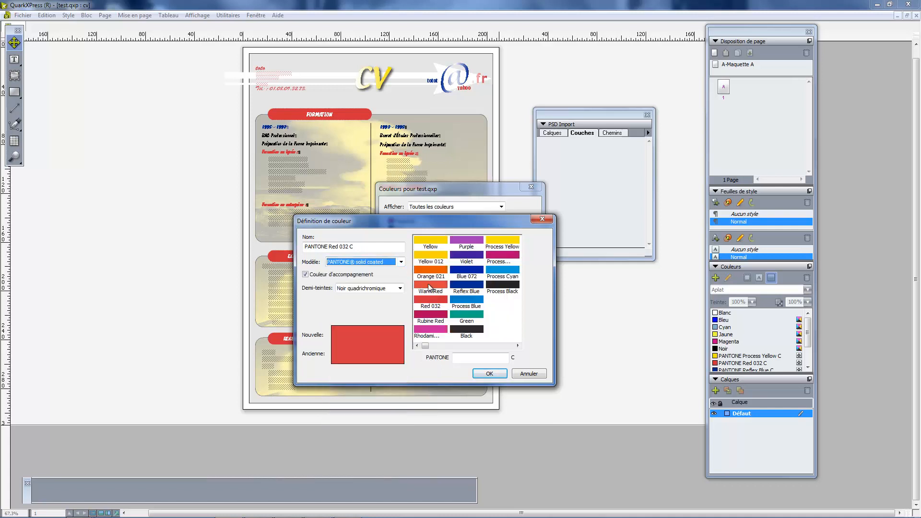
left_click(428, 284)
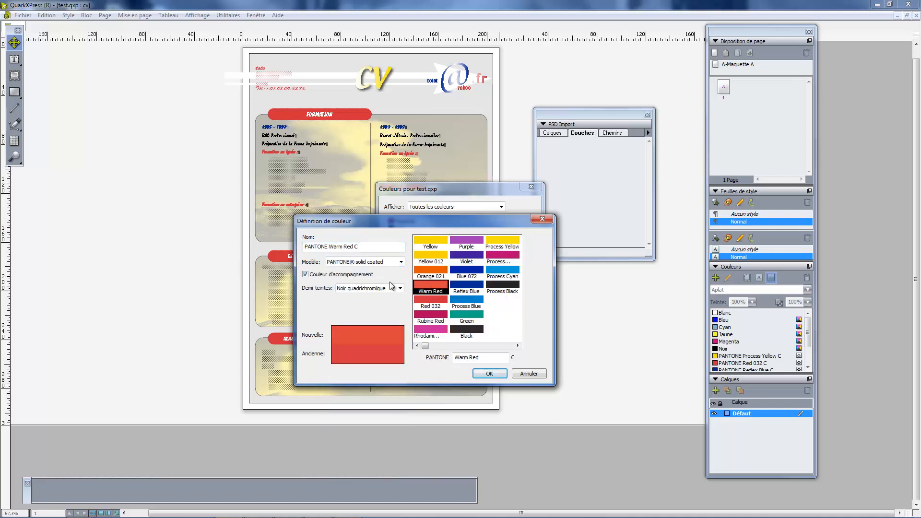
left_click(536, 375)
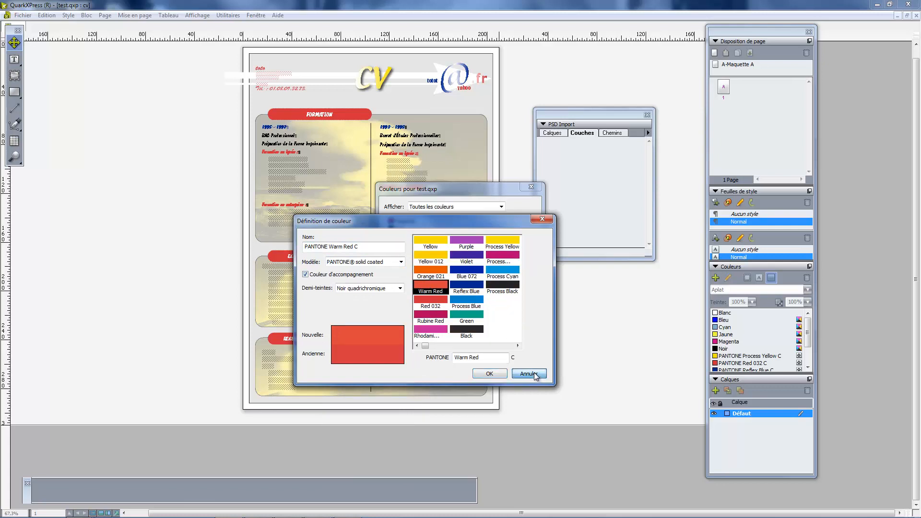
Recheck the PANTONE Reflex Blue C and PANTONE Red 032 C definitions and save the document's colour list.
left_click(412, 242)
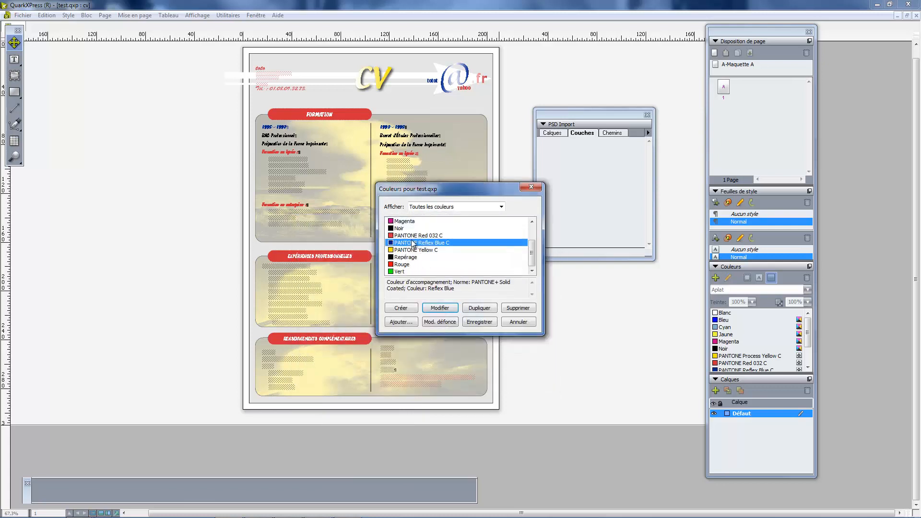
left_click(411, 236)
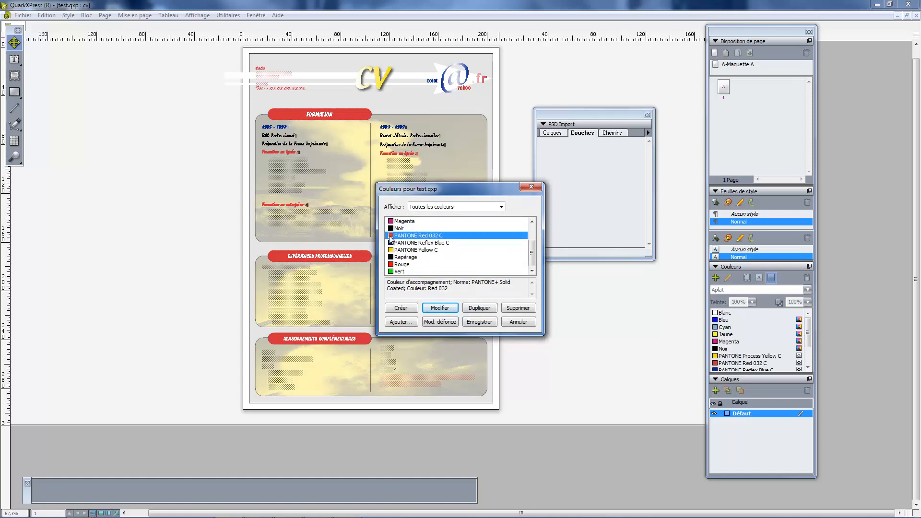
left_click(445, 309)
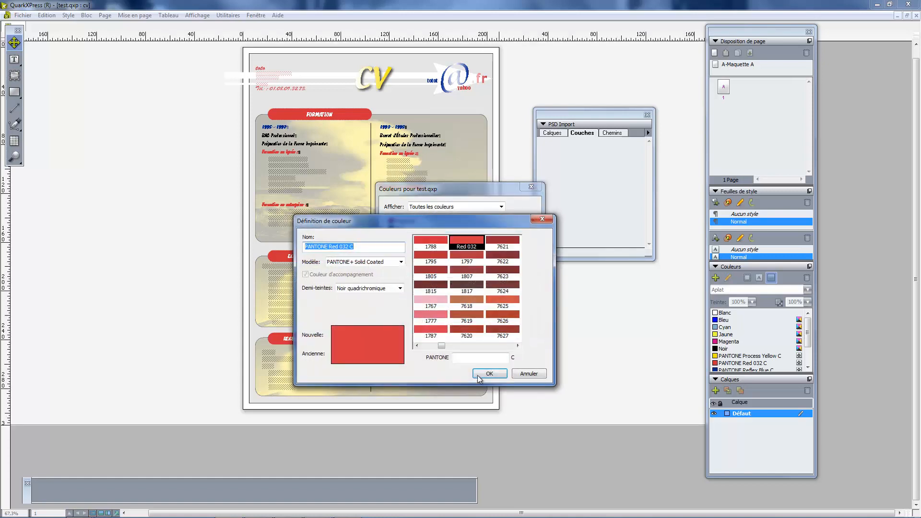
left_click(492, 374)
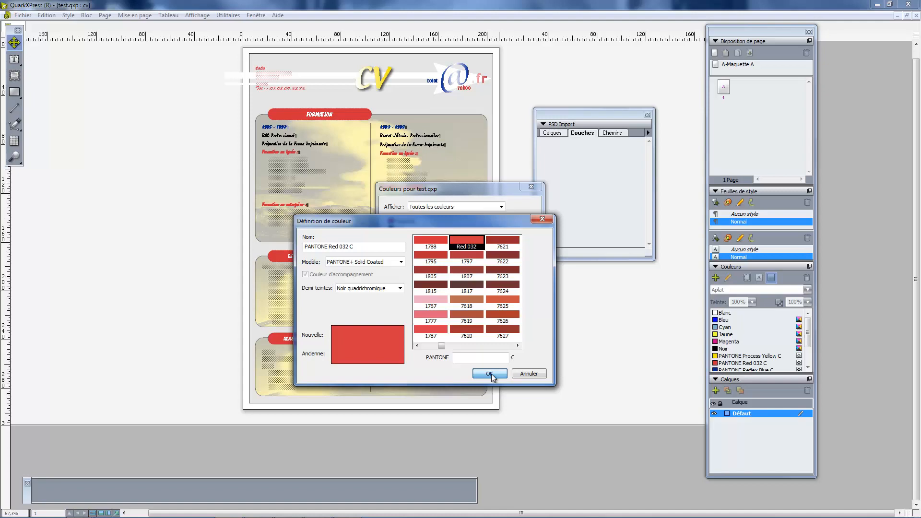
left_click(491, 373)
left_click(478, 320)
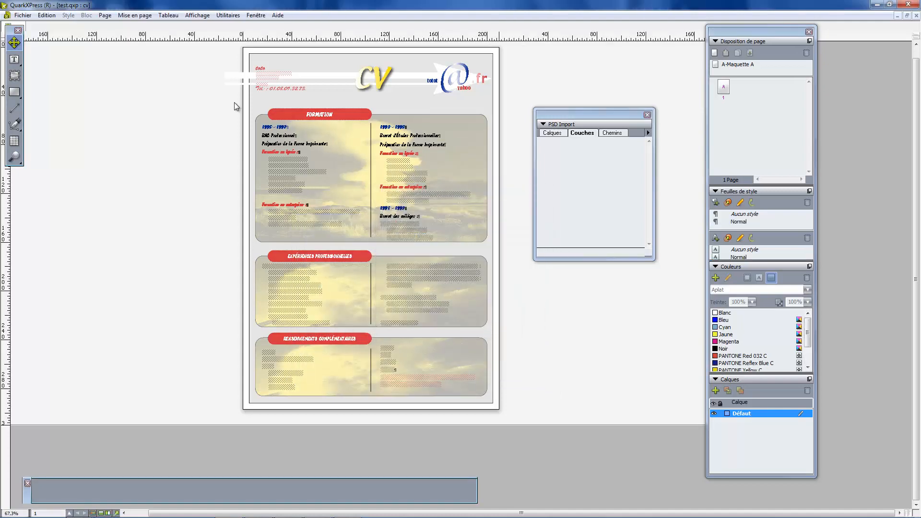
left_click(46, 17)
mouse_move(23, 15)
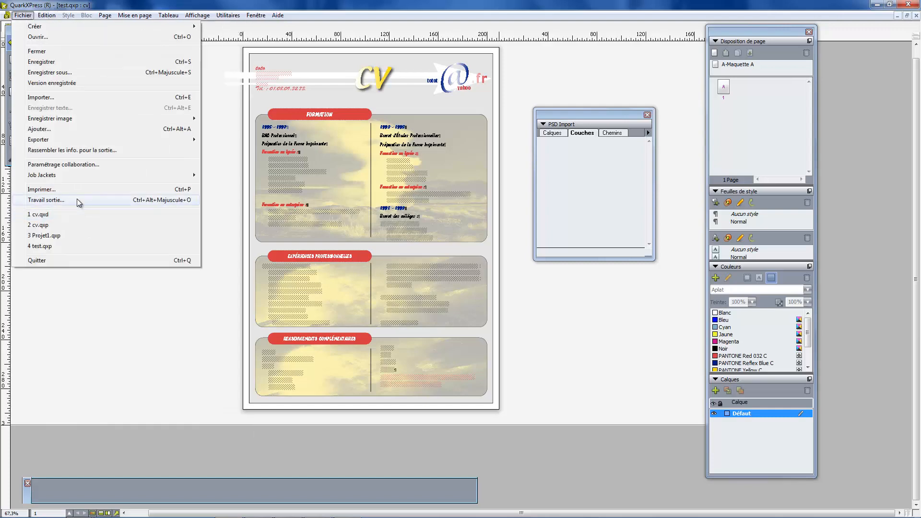
mouse_move(91, 140)
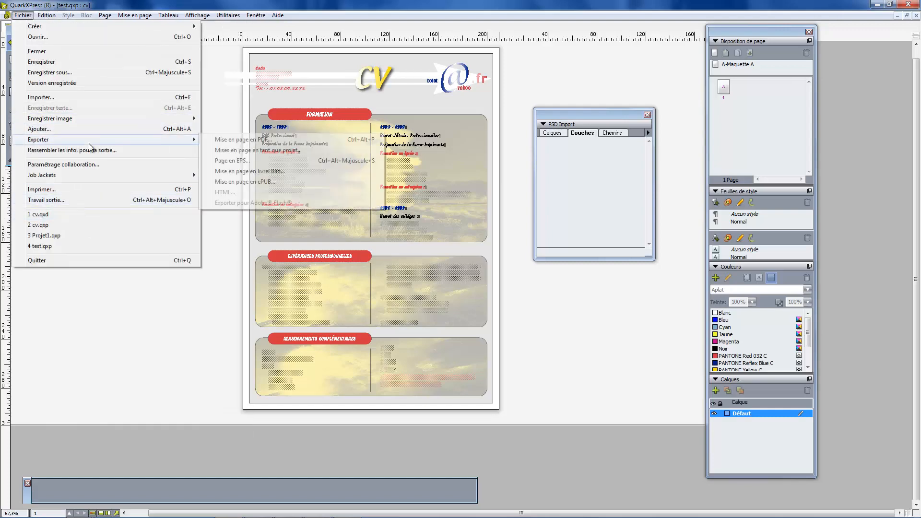
left_click(227, 139)
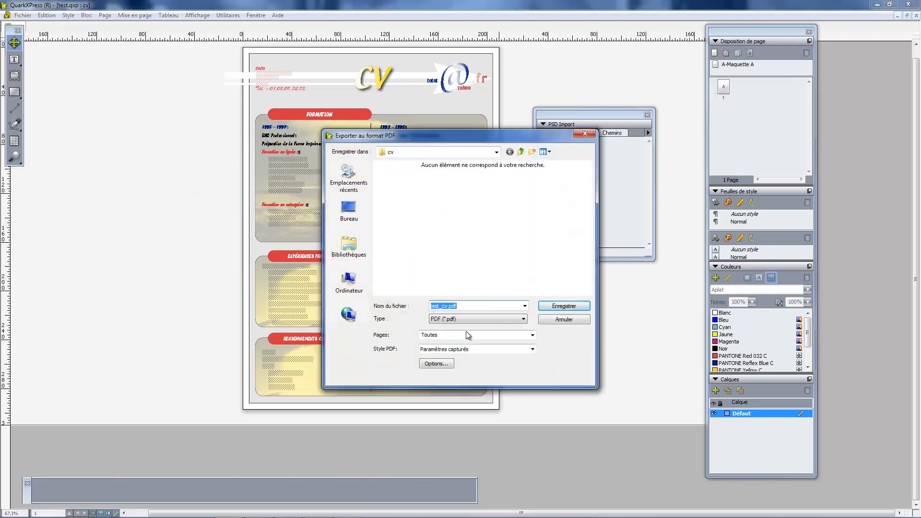
left_click(449, 350)
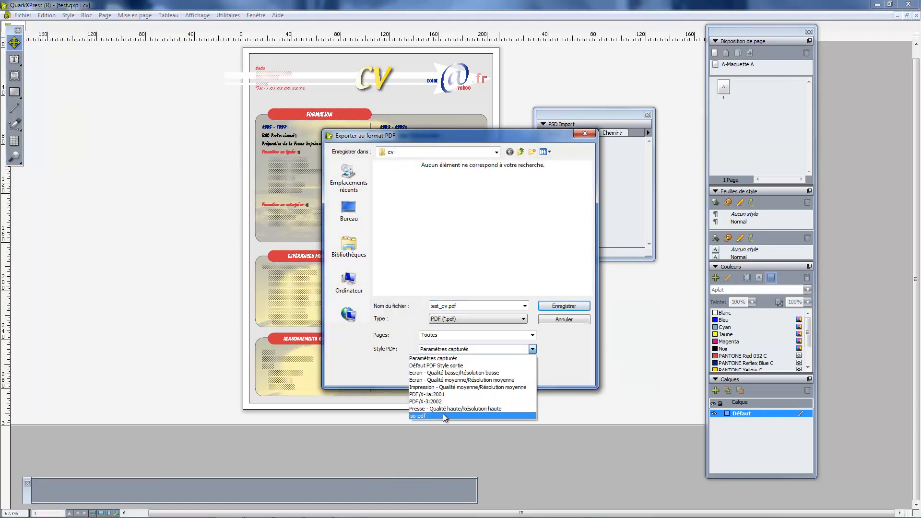
left_click(442, 416)
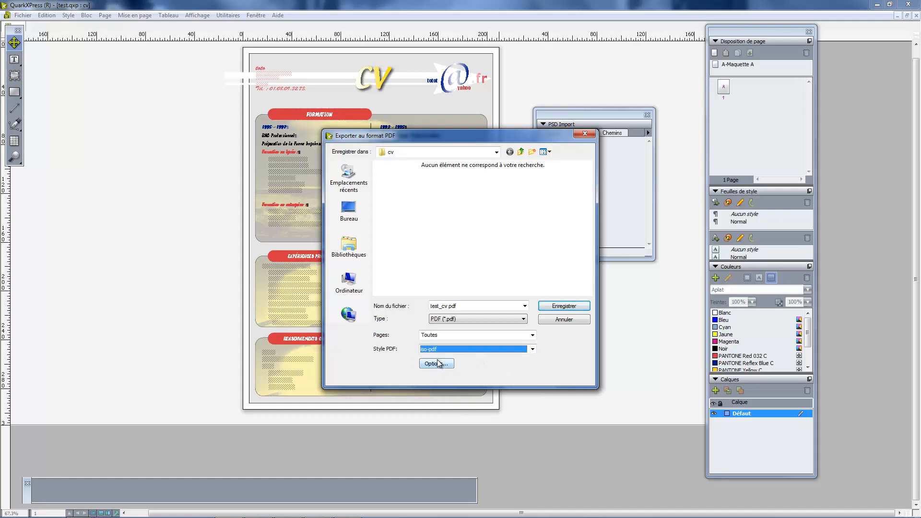
left_click(563, 320)
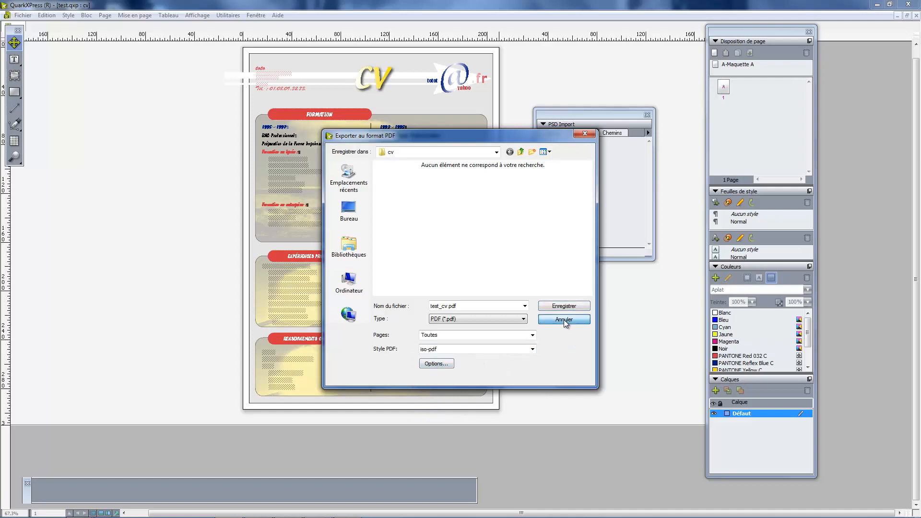
Open the iso-pdf output style for editing.
left_click(46, 14)
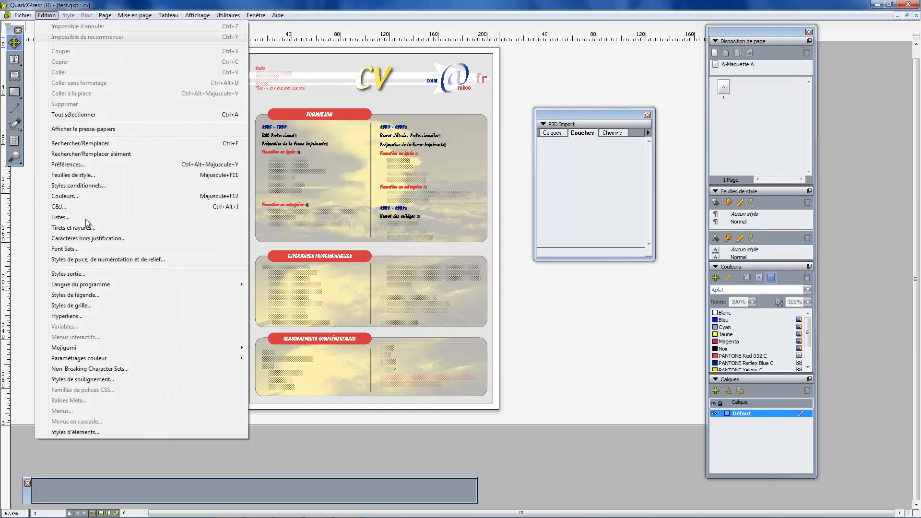
left_click(86, 274)
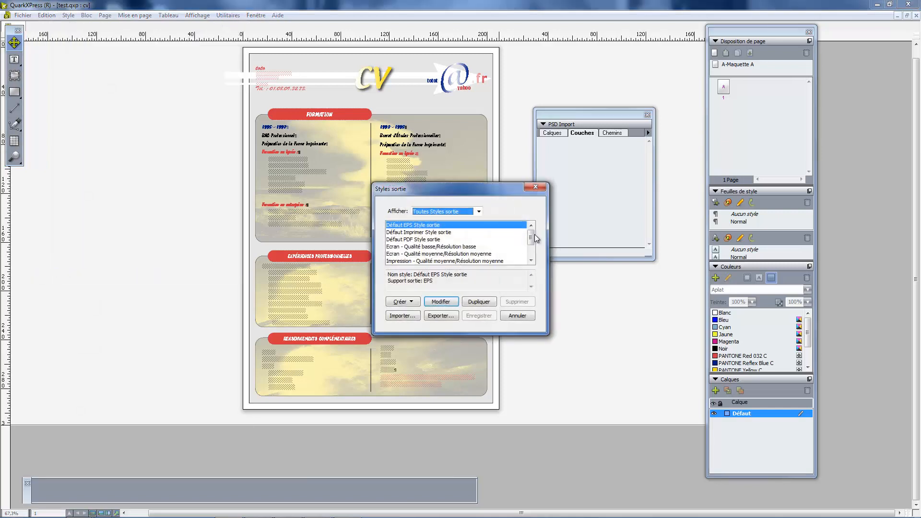
left_click_drag(531, 236, 532, 263)
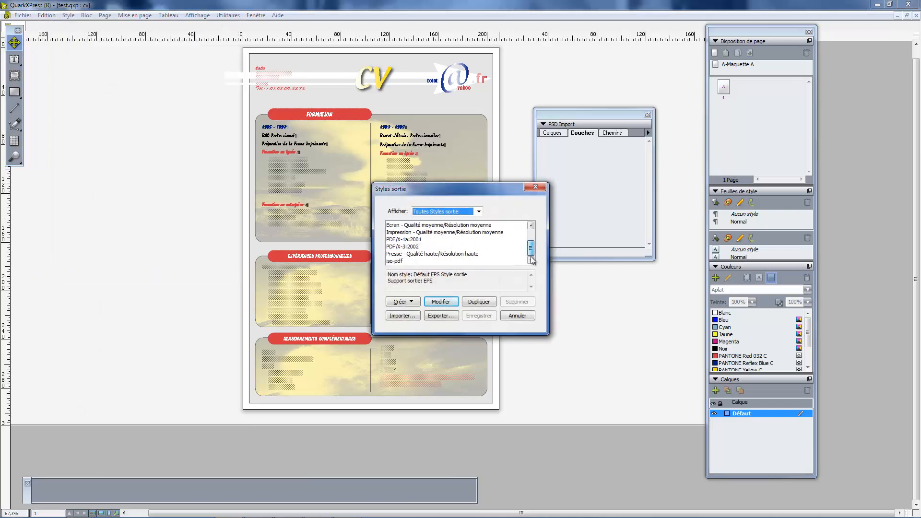
left_click(395, 261)
left_click(440, 302)
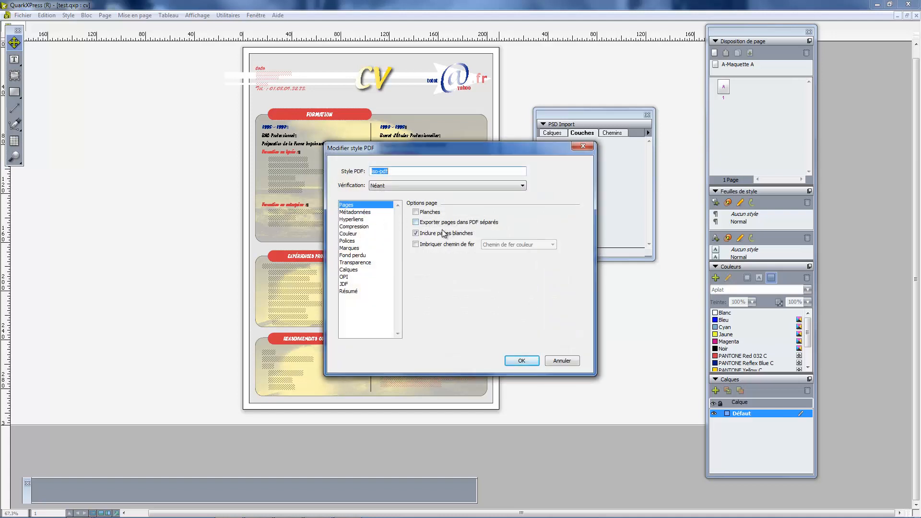
Review the iso-pdf style's metadata, hyperlink and compression options, keeping the composite colour setup on iso Telle quelle.
left_click(368, 213)
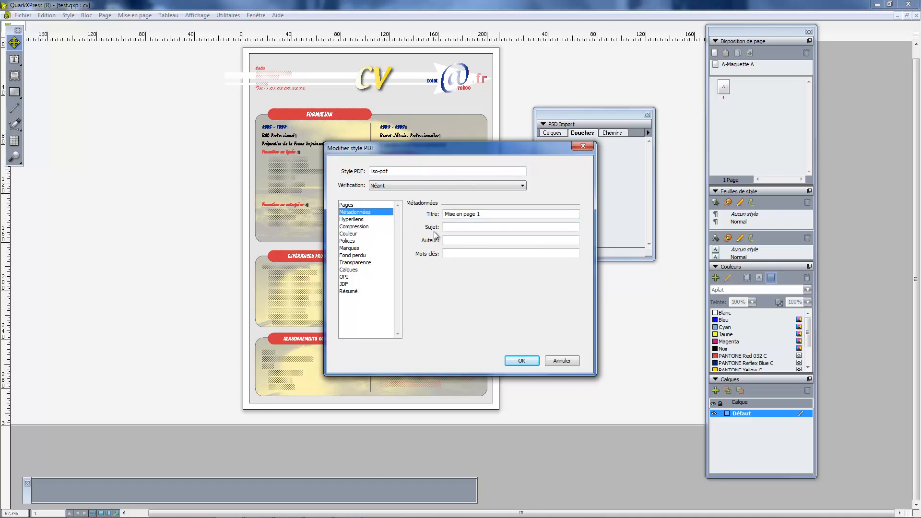
left_click(347, 220)
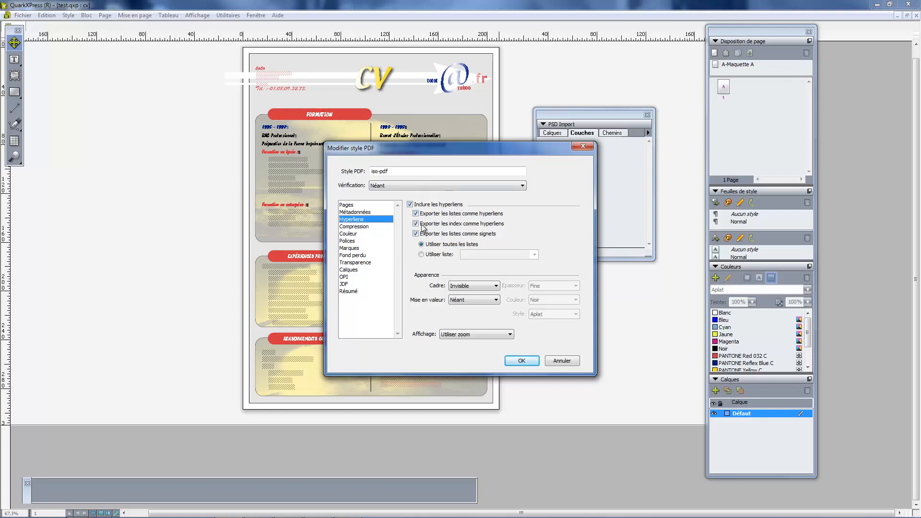
left_click(361, 228)
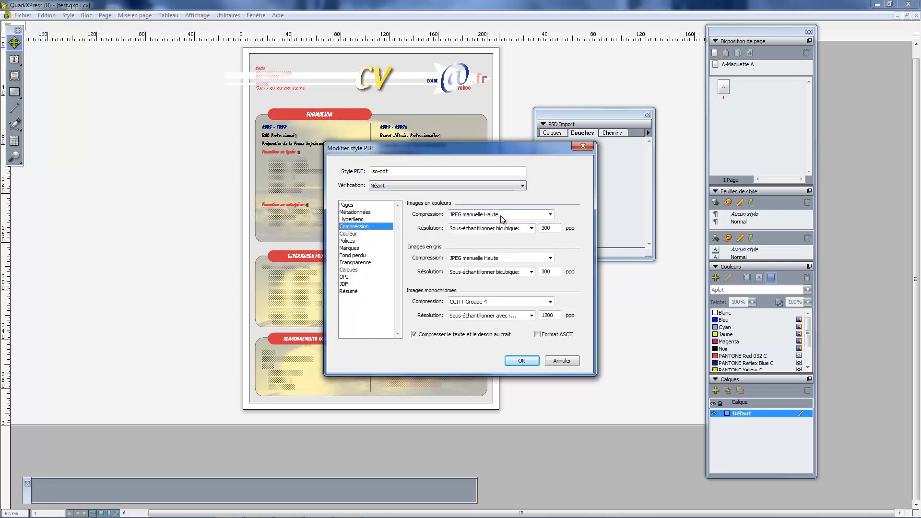
left_click(355, 233)
left_click(452, 228)
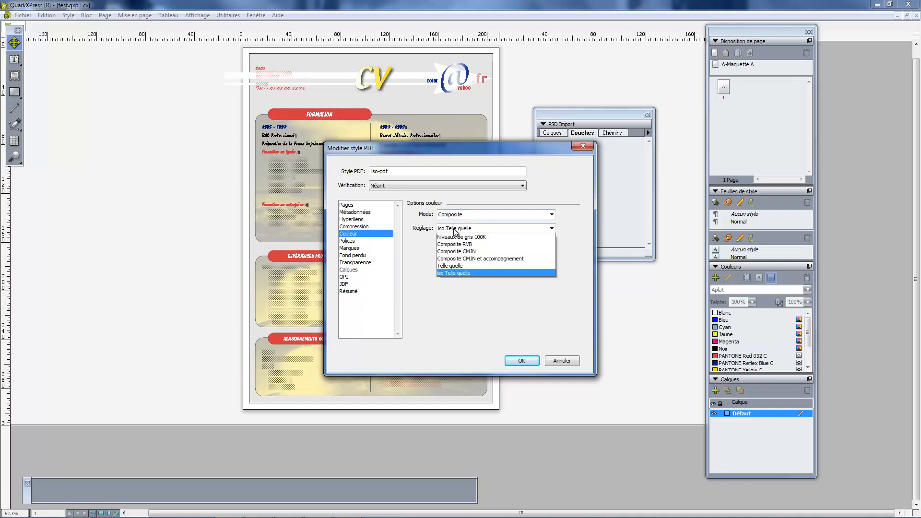
left_click(454, 229)
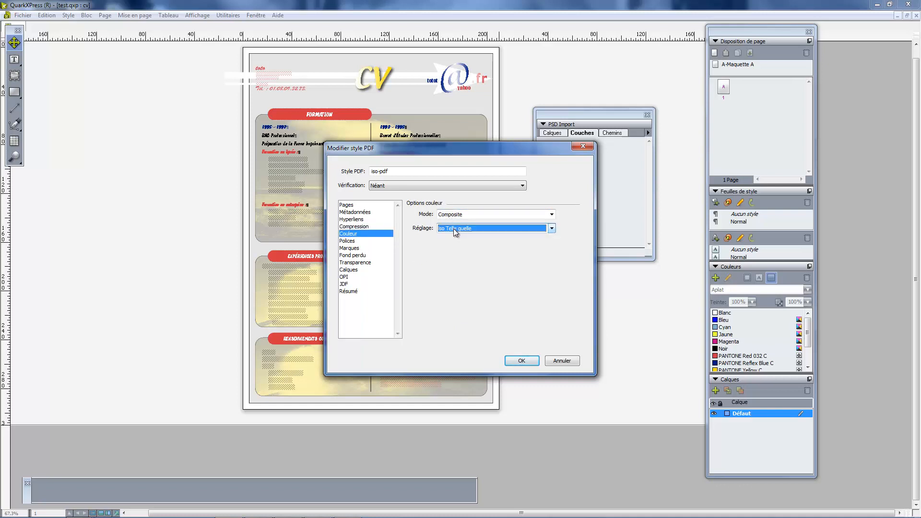
Review the iso-pdf style's remaining settings, from fonts, marks and bleed to transparency and summary, accept the style and save the output styles.
left_click(356, 241)
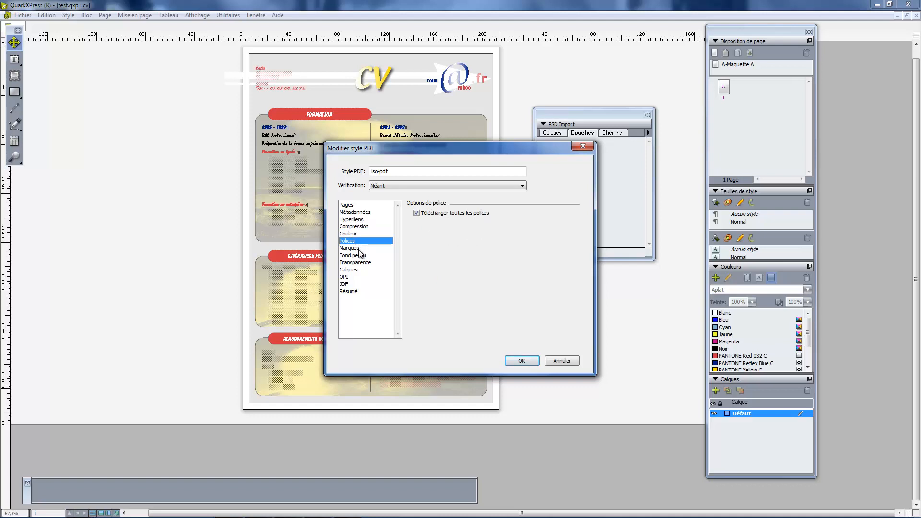
left_click(365, 248)
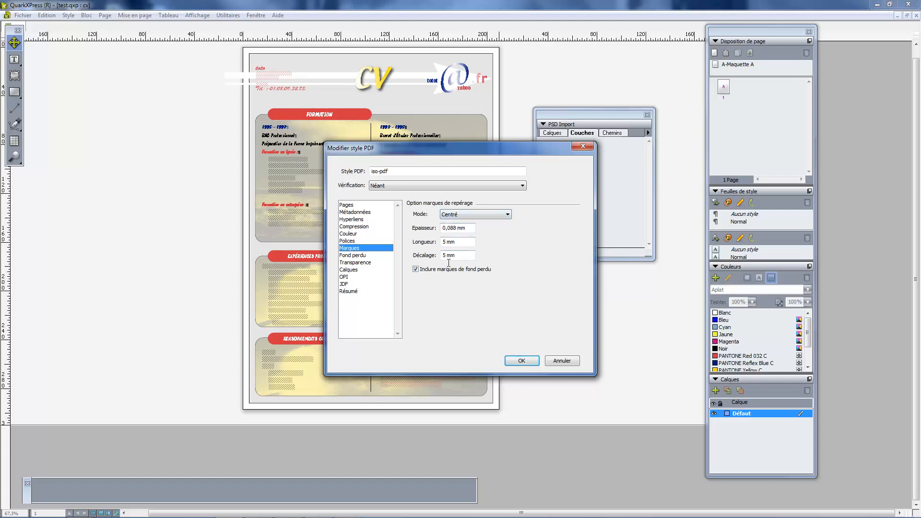
left_click(462, 257)
left_click(354, 255)
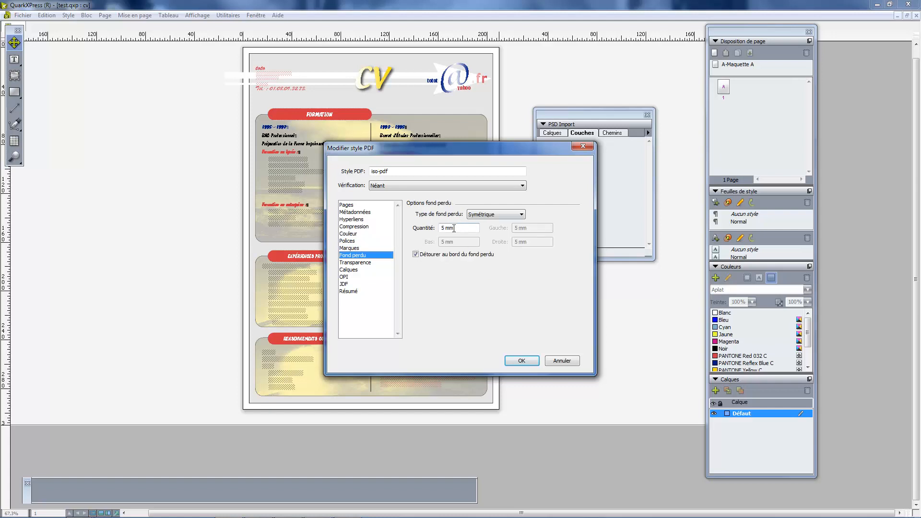
left_click(372, 263)
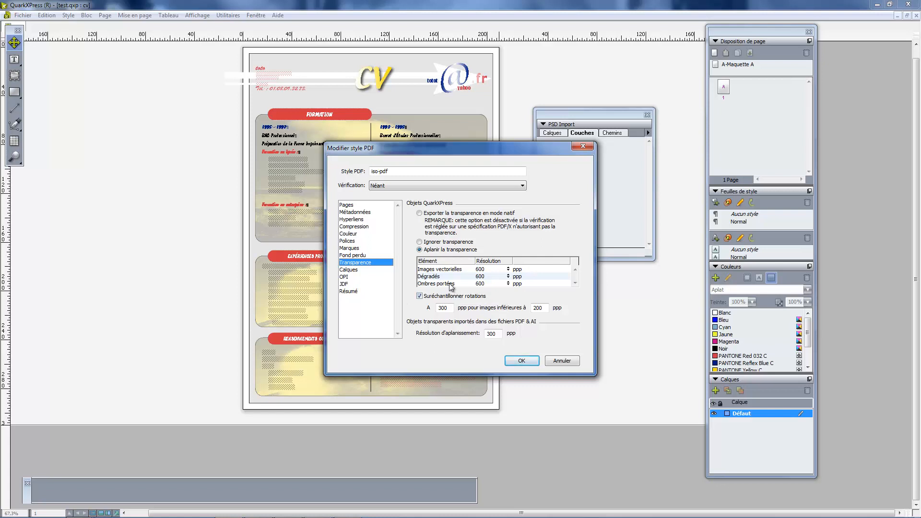
left_click(350, 270)
left_click(349, 278)
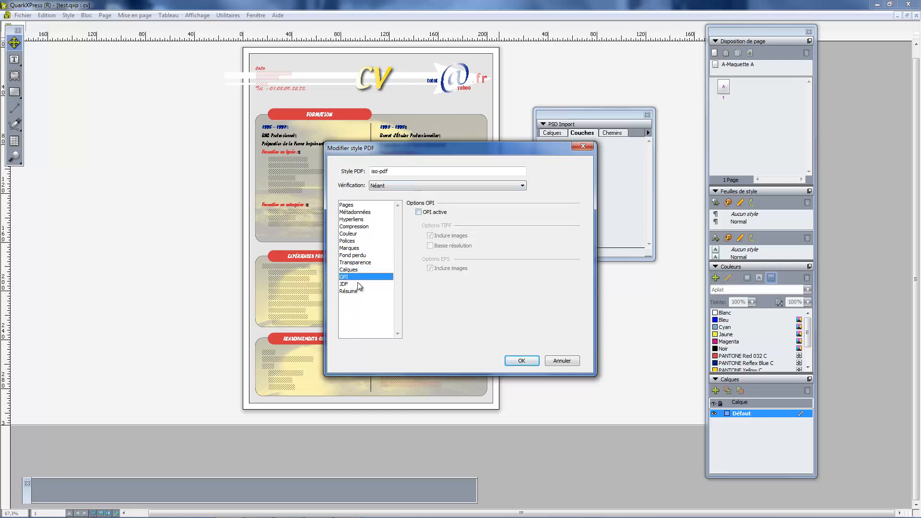
left_click(356, 286)
left_click(355, 292)
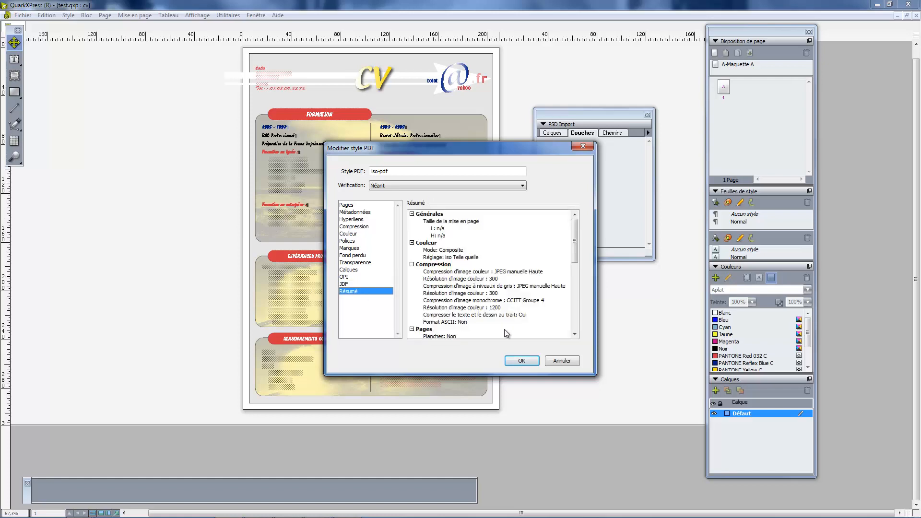
left_click(522, 361)
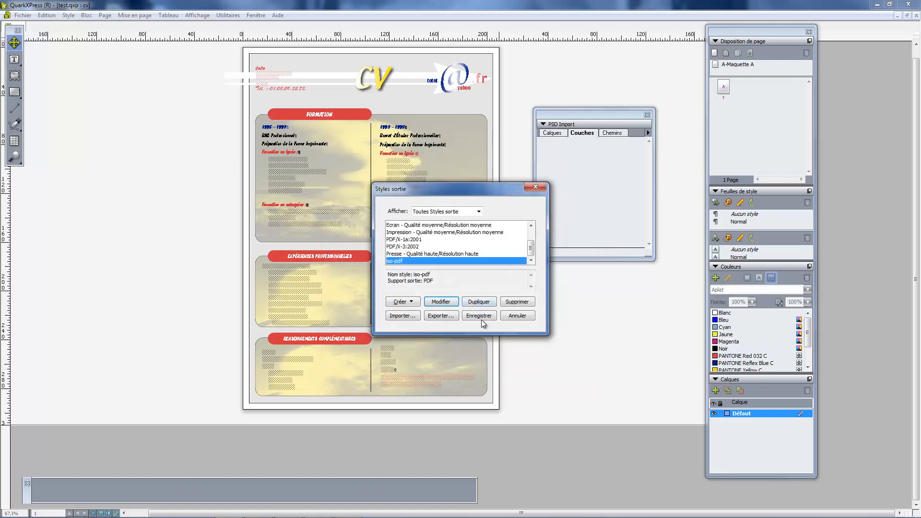
left_click(480, 317)
Start exporting the page layout as a PDF and select the iso-pdf style for it.
left_click(27, 15)
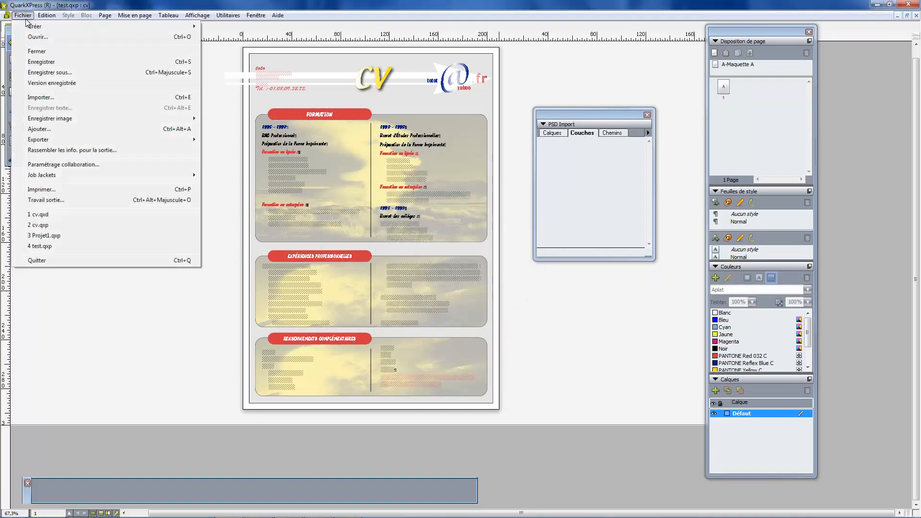
mouse_move(74, 179)
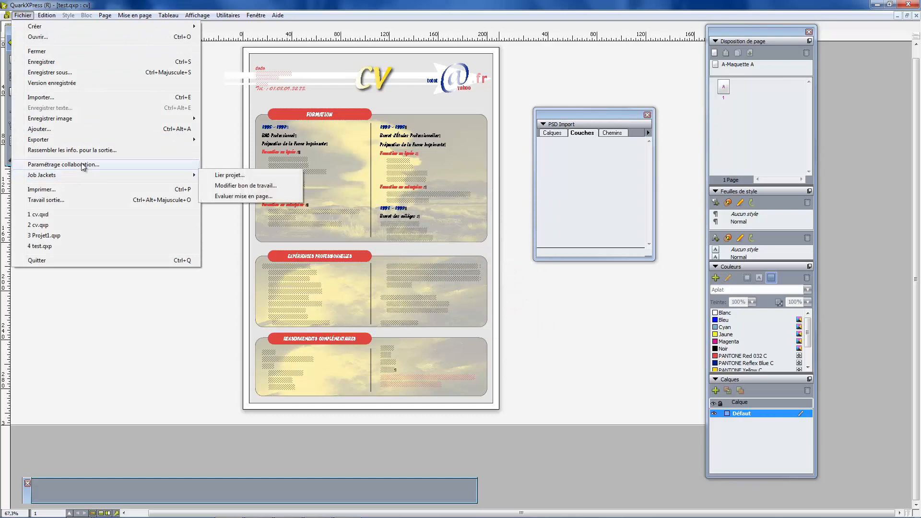
mouse_move(115, 140)
left_click(235, 140)
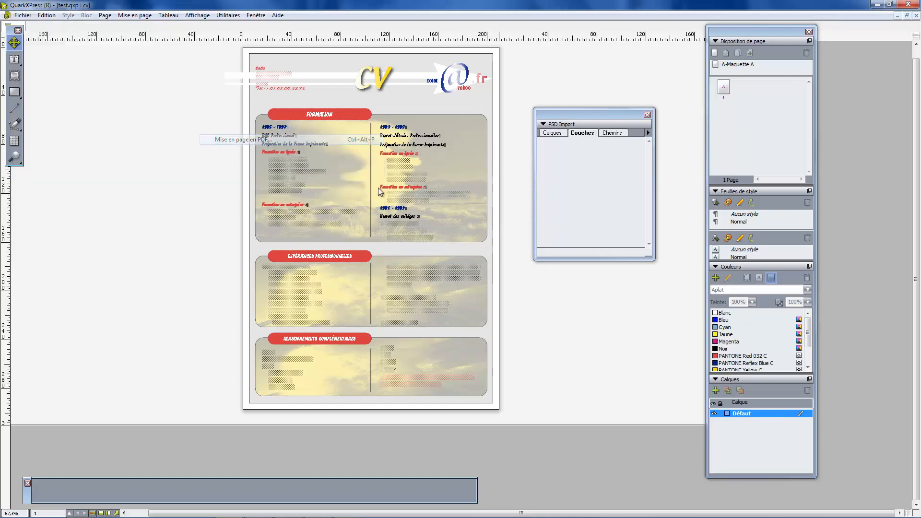
left_click(446, 349)
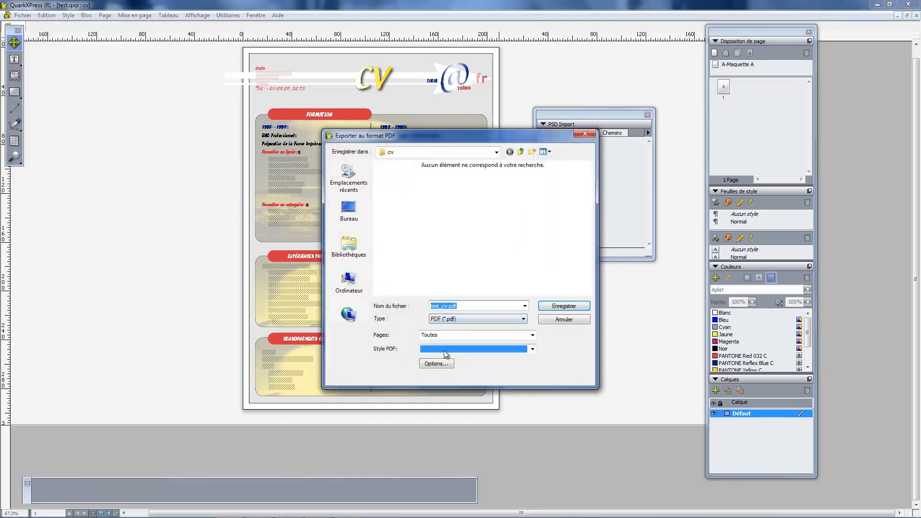
left_click(450, 414)
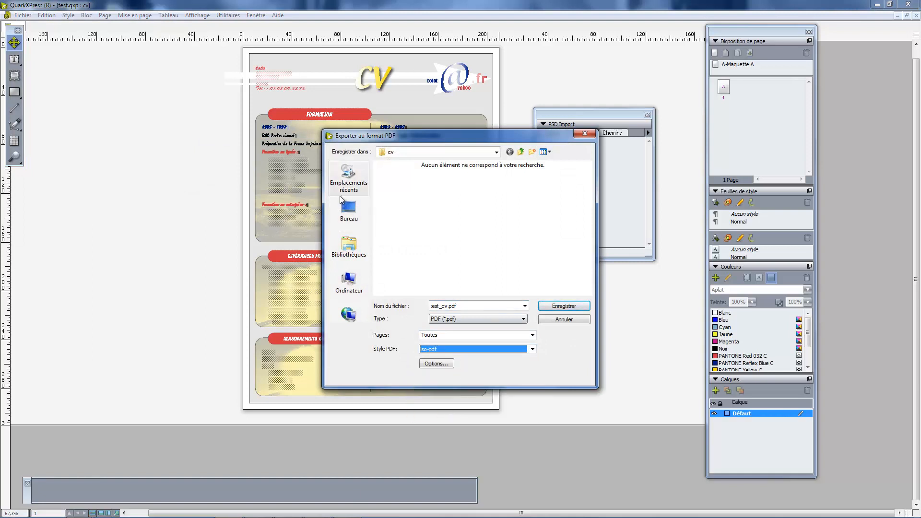
Save the export as test_cv.pdf on the donne (D:) drive, replacing the existing file.
left_click(348, 211)
double_click(525, 205)
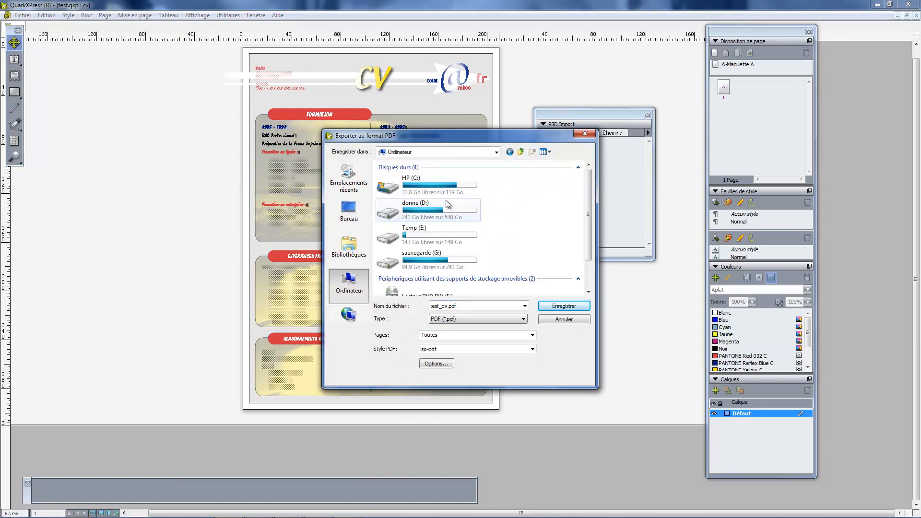
double_click(449, 209)
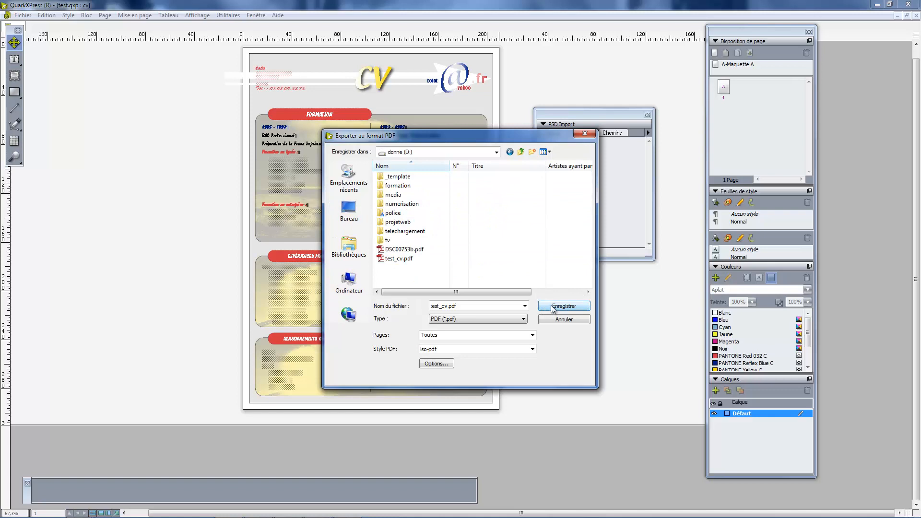
left_click(553, 309)
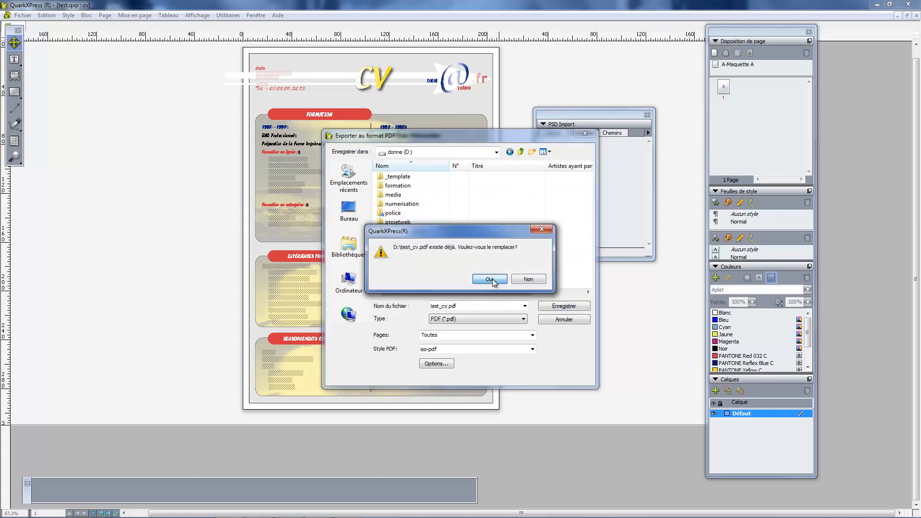
left_click(491, 279)
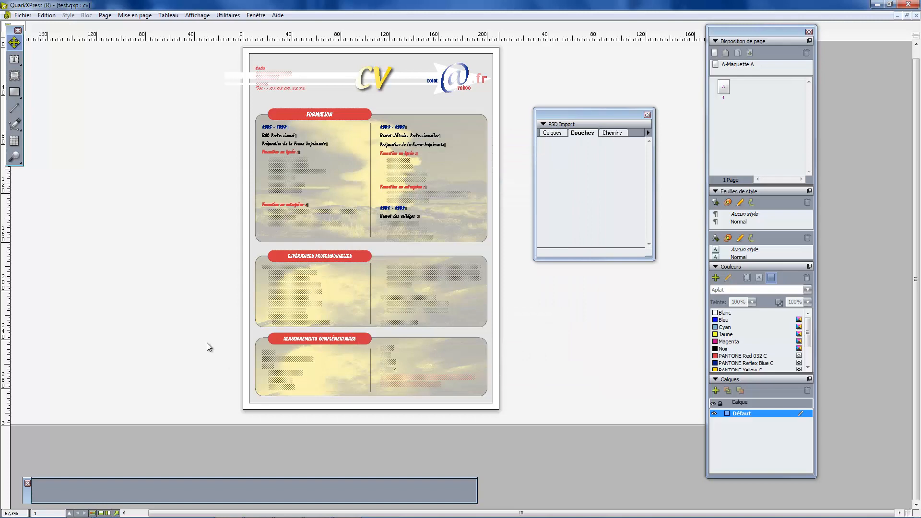
Switch to Adobe Acrobat Pro, open the recent file test_cv.pdf and fit the whole page in view.
mouse_move(11, 511)
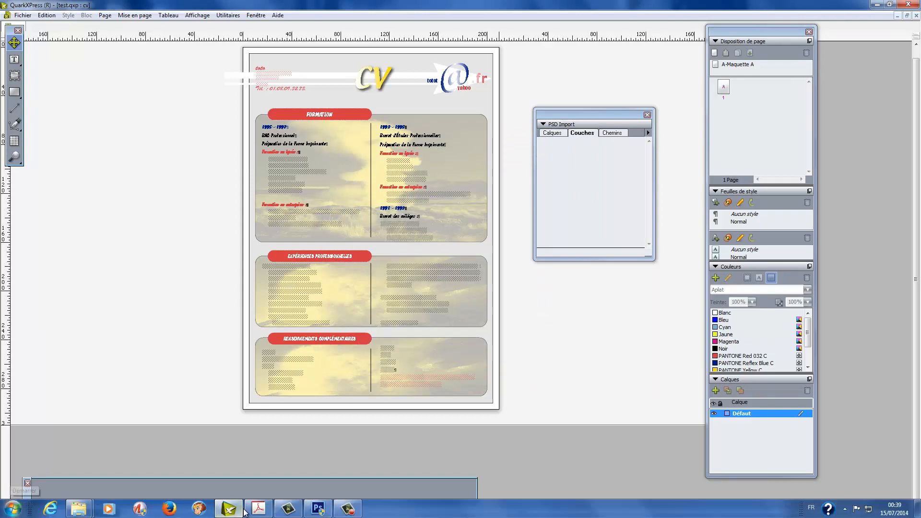
left_click(259, 508)
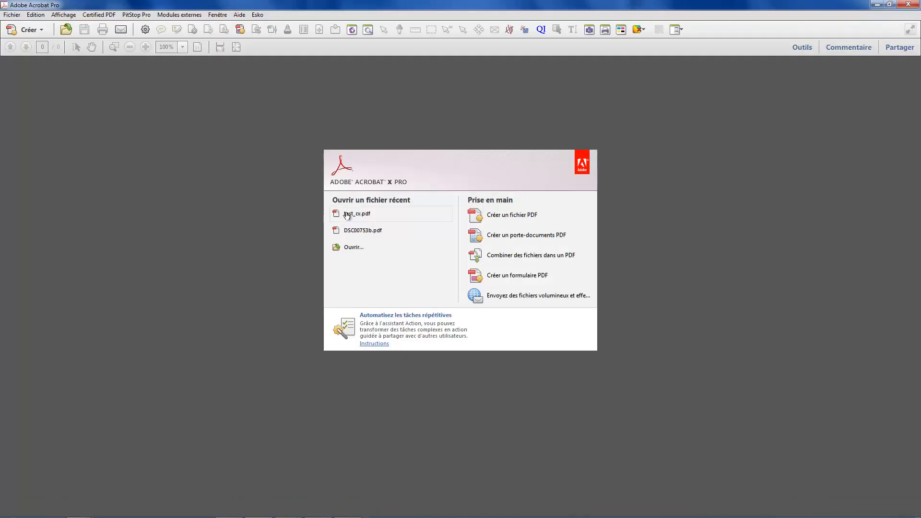
left_click(349, 216)
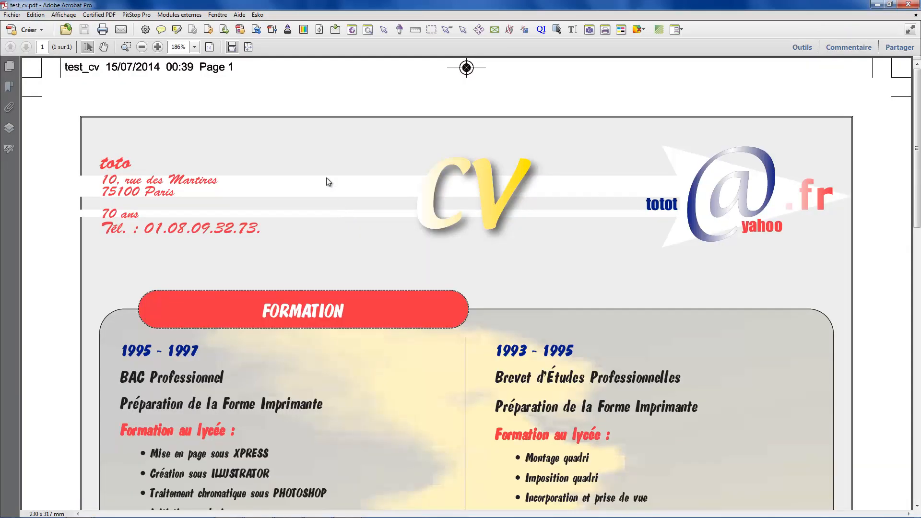
left_click(249, 47)
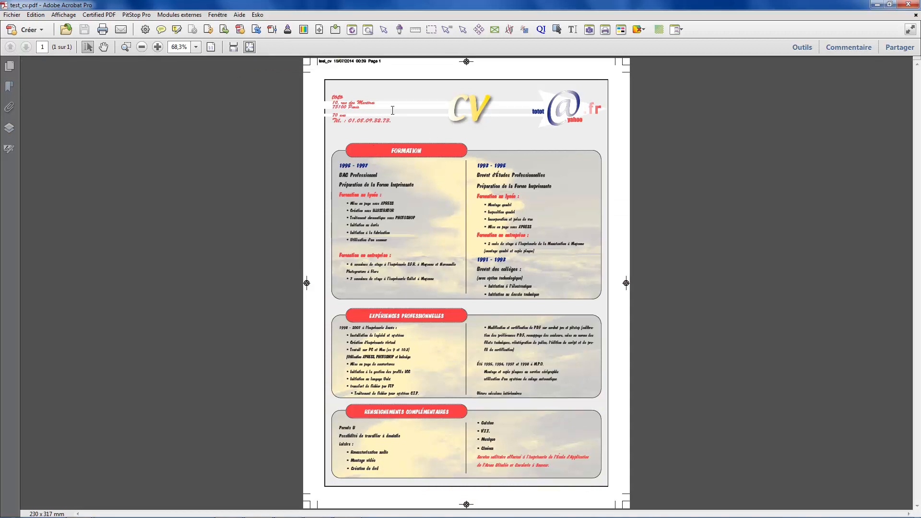
In the output preview, hide the three PANTONE plates, and toggle Quadri Noir off and on to check the separations.
left_click(802, 47)
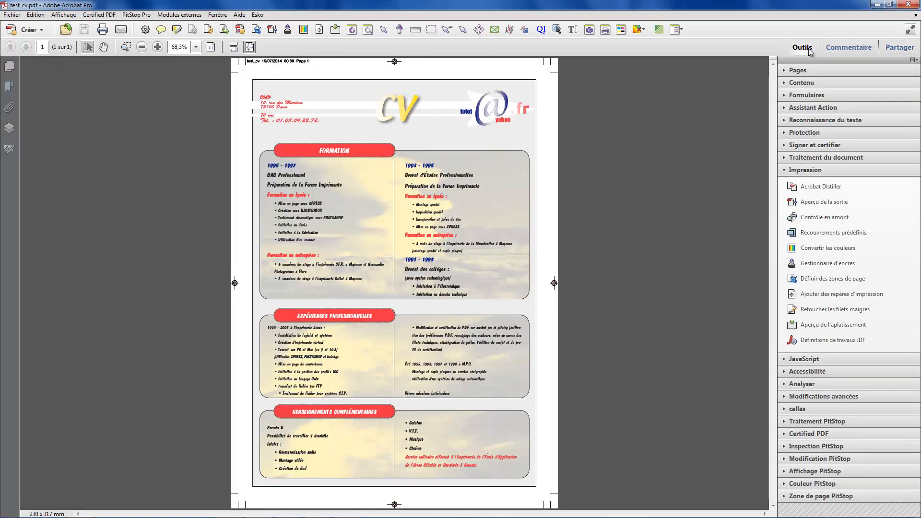
left_click(833, 203)
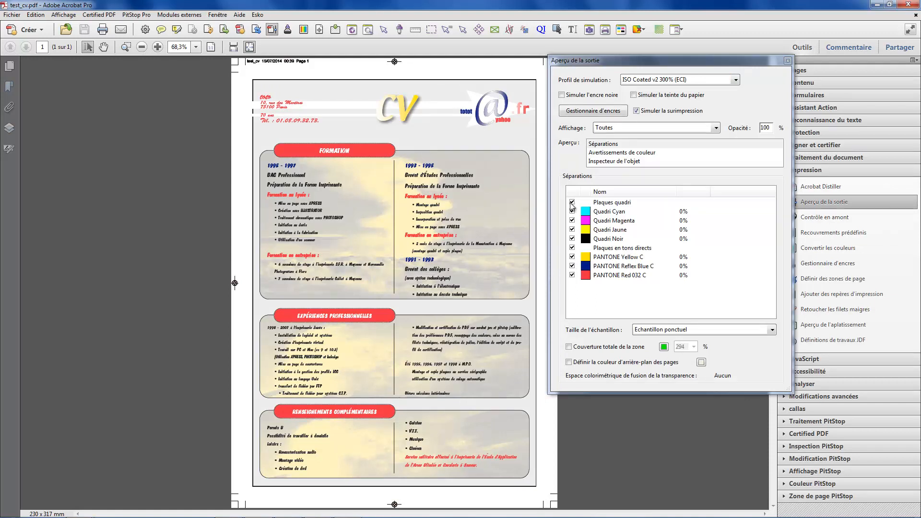
left_click(572, 257)
left_click(572, 266)
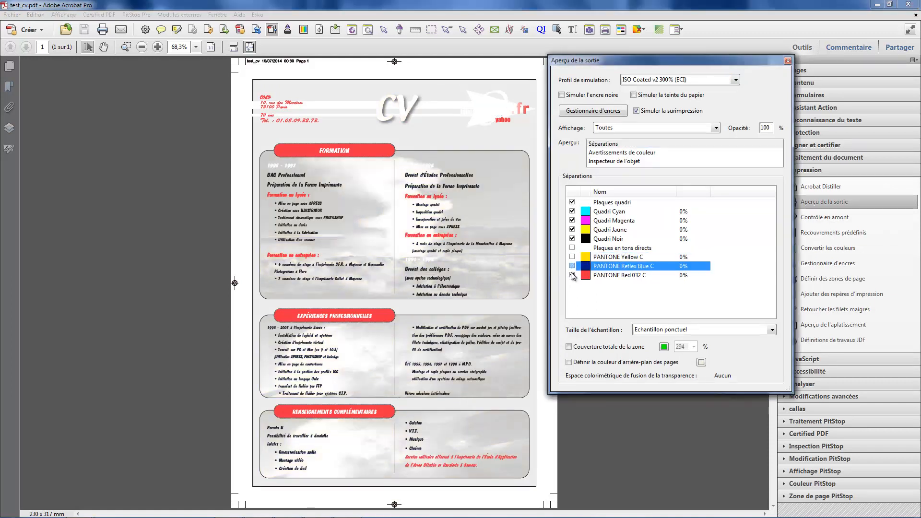
left_click(572, 275)
left_click(573, 239)
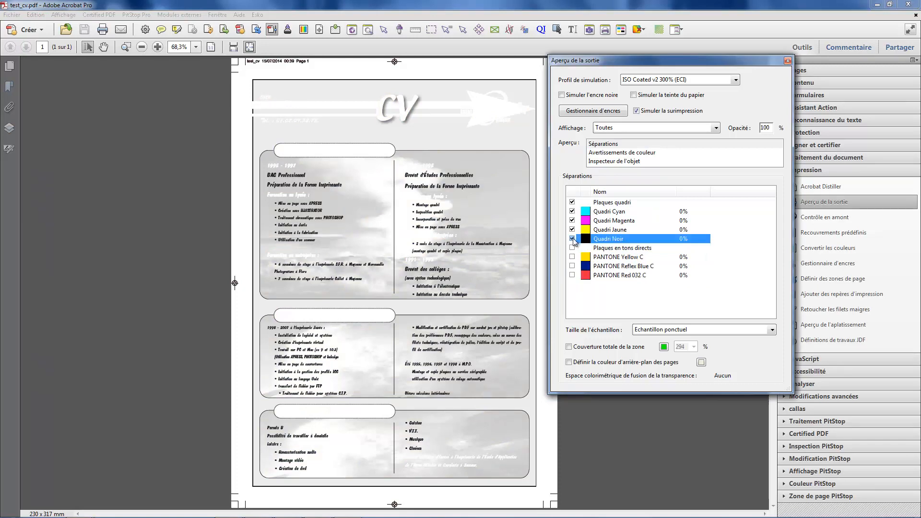
left_click(572, 239)
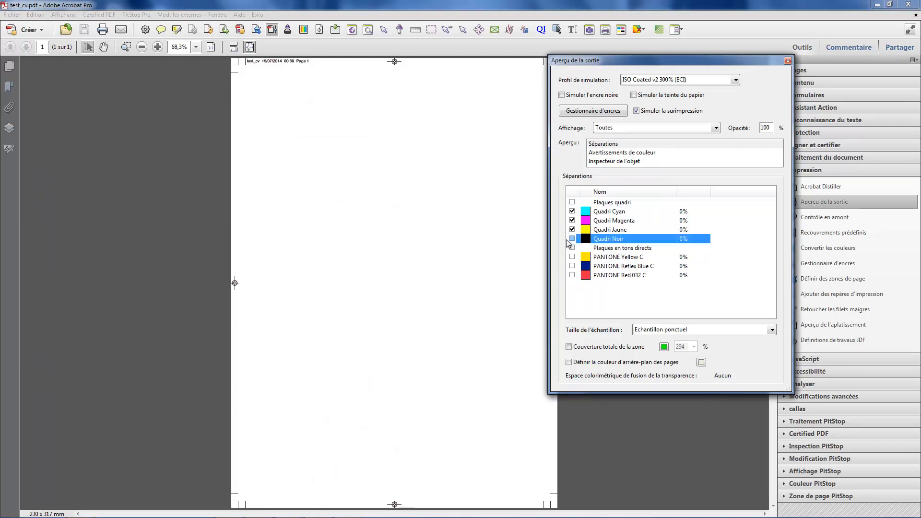
left_click(572, 239)
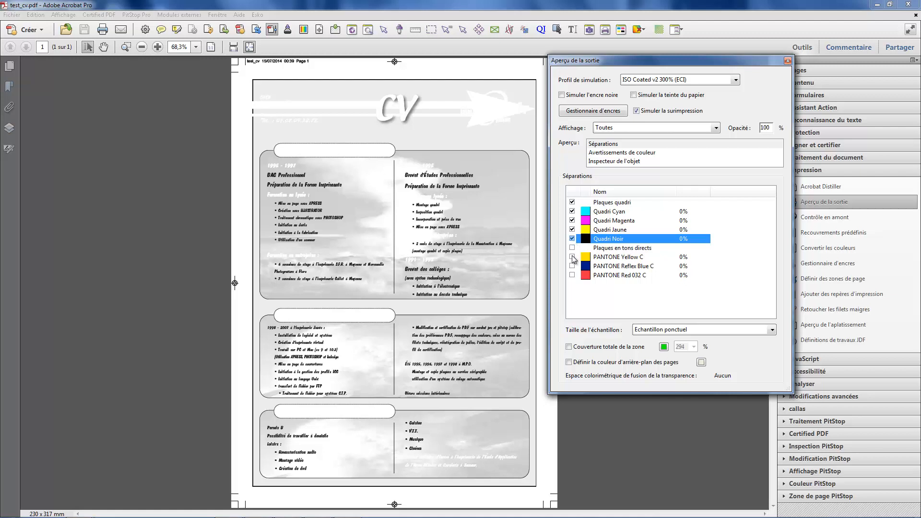
Show the PANTONE Yellow C, Reflex Blue C and Red 032 C plates again one by one to check what each prints.
left_click(573, 257)
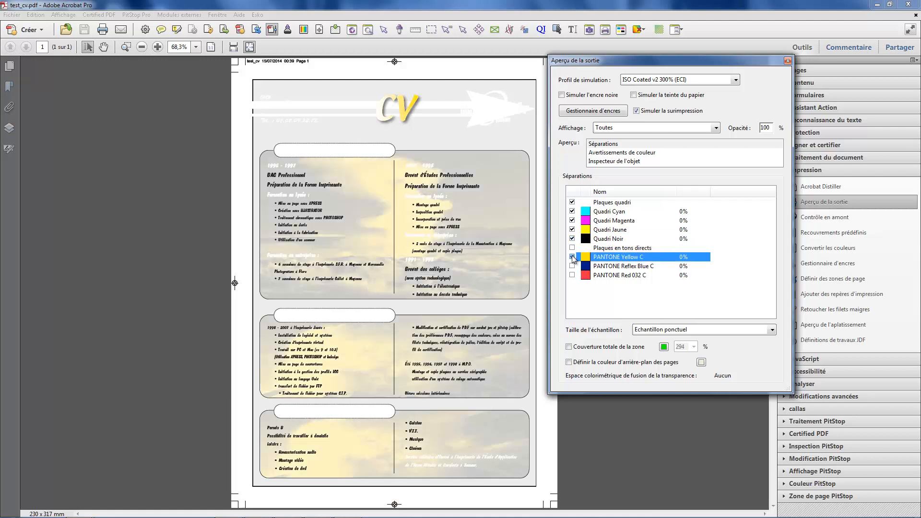
left_click(572, 257)
left_click(573, 257)
left_click(573, 266)
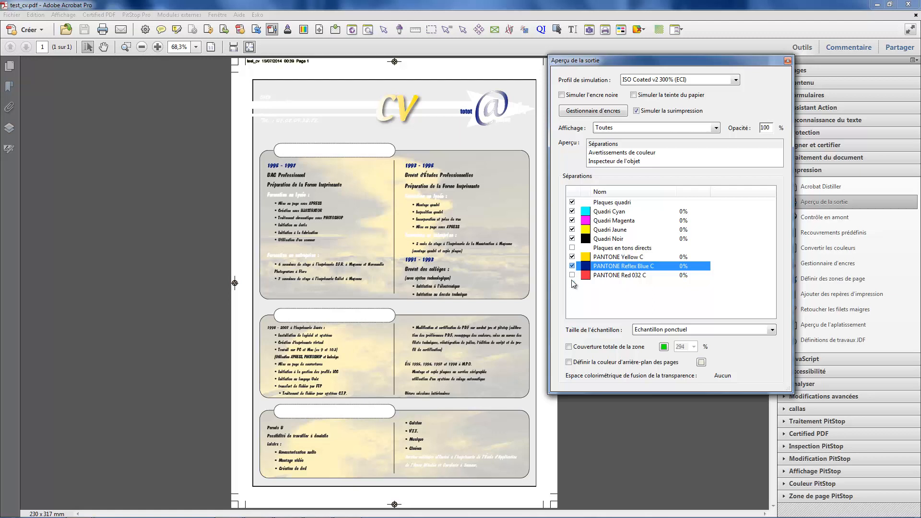
left_click(572, 276)
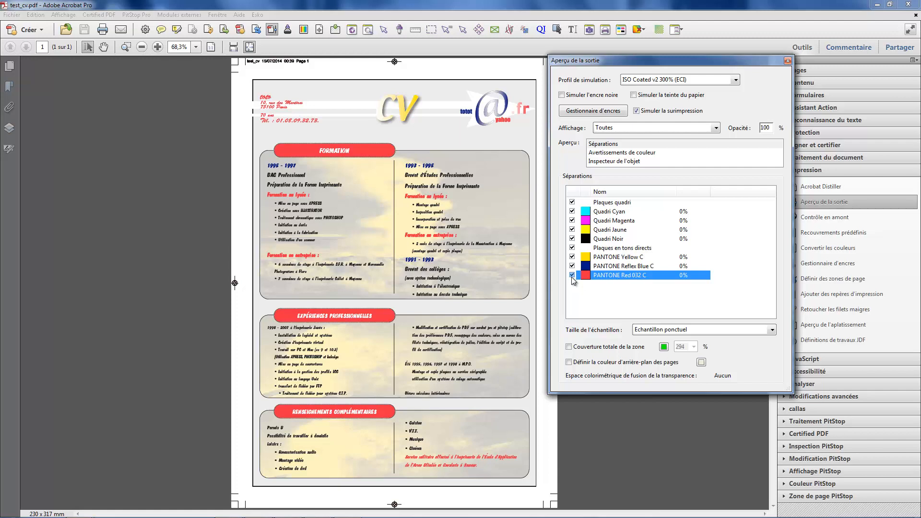
Recheck the plates by hiding the three PANTONE inks and restoring them one by one, and close the output preview.
left_click(572, 275)
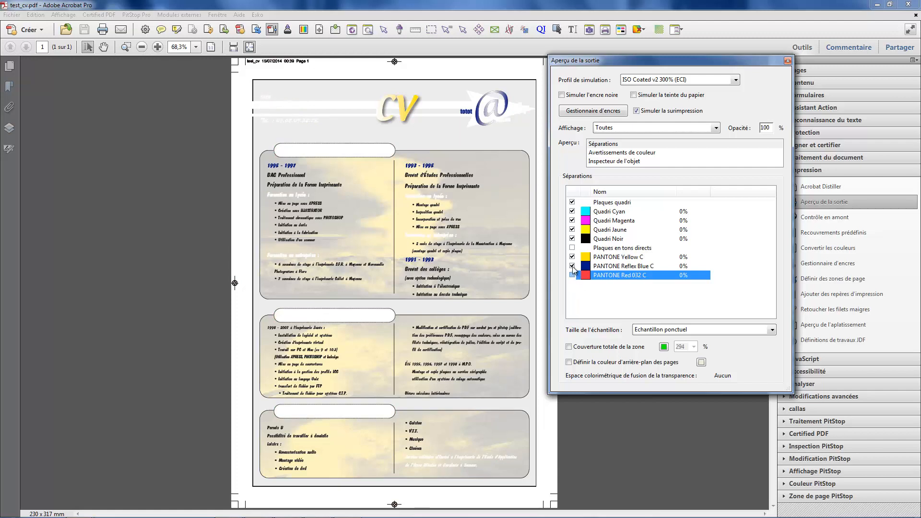
left_click(572, 265)
left_click(572, 257)
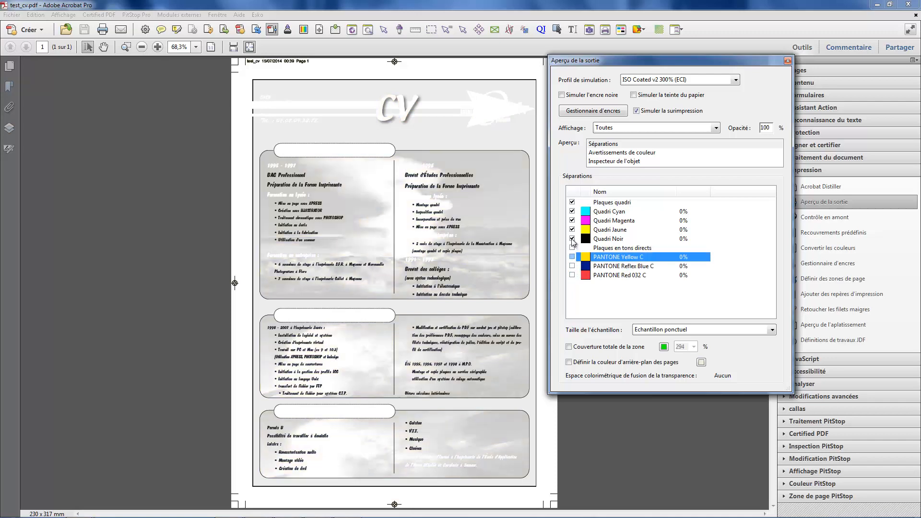
left_click(572, 239)
left_click(572, 257)
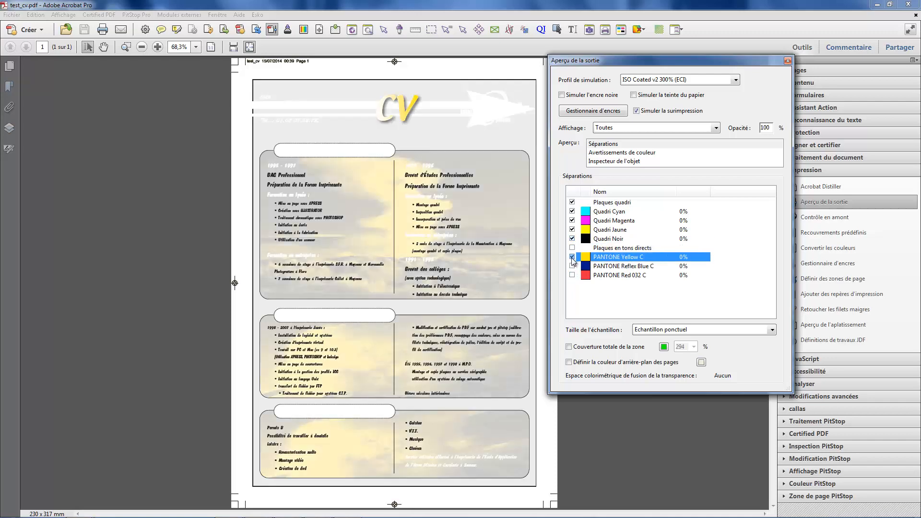
left_click(572, 266)
left_click(572, 275)
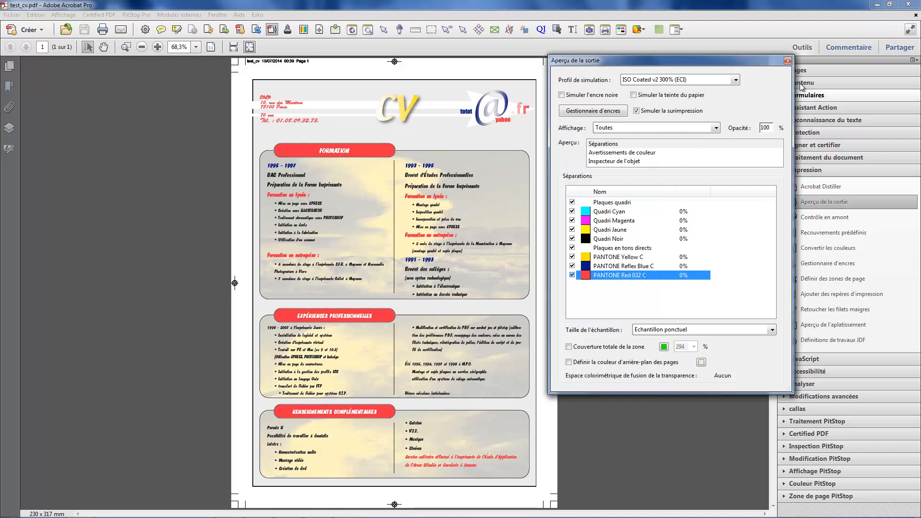
left_click(787, 60)
Select the Formation block's background image and examine its image properties and both spot colour components in the Enfocus Inspector.
left_click(382, 29)
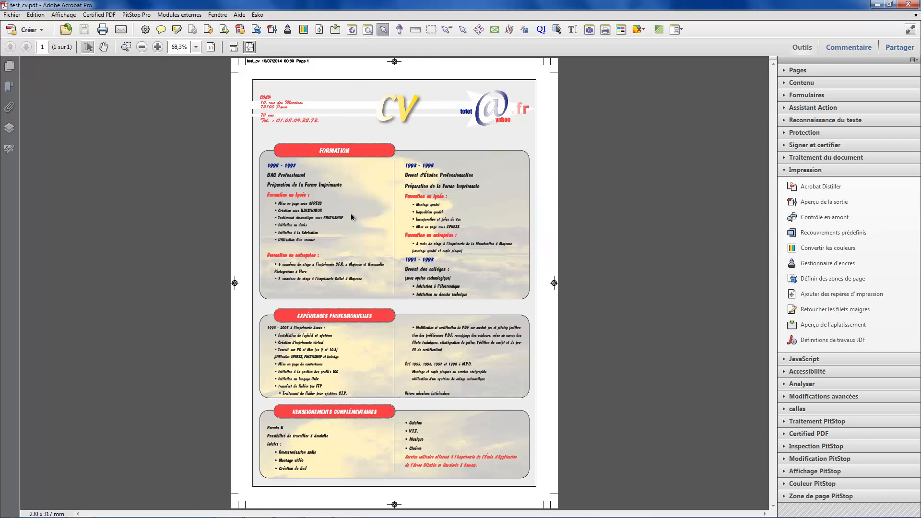
left_click(377, 217)
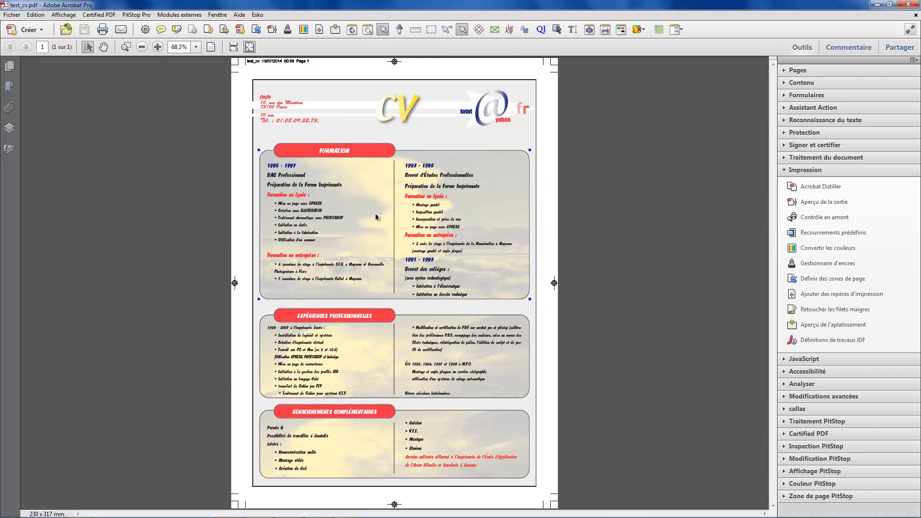
left_click(398, 30)
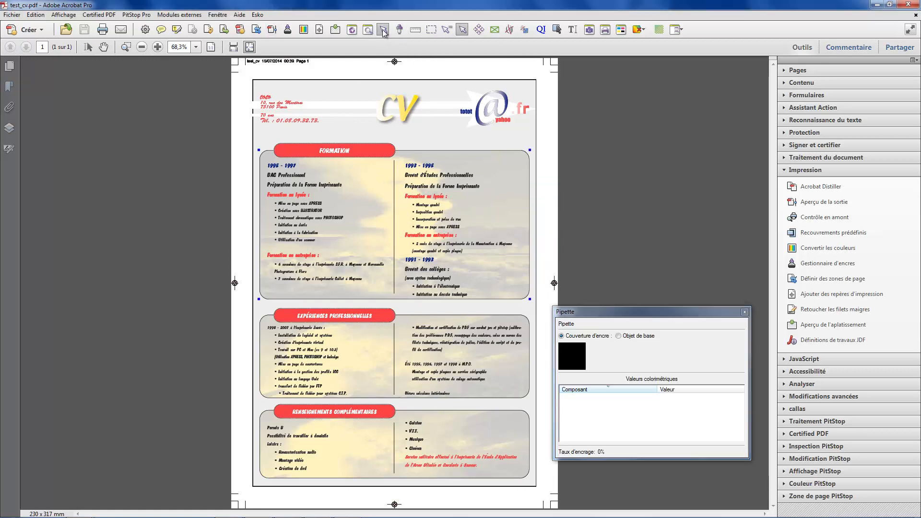
left_click(367, 30)
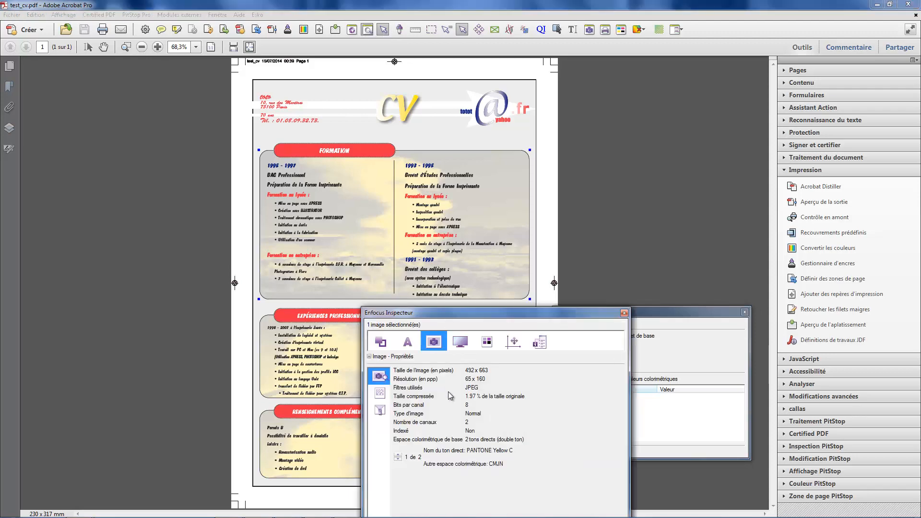
left_click_drag(516, 315, 731, 85)
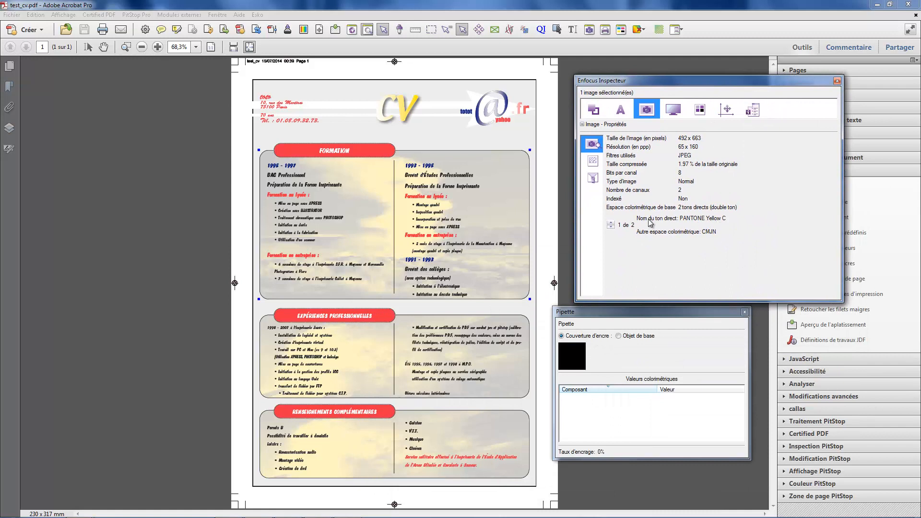
left_click(611, 227)
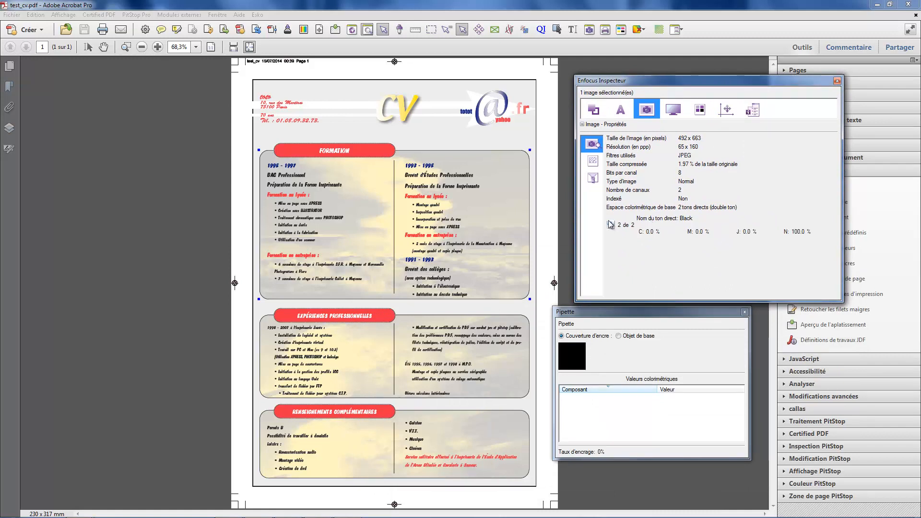
left_click(609, 222)
left_click(611, 228)
left_click(610, 227)
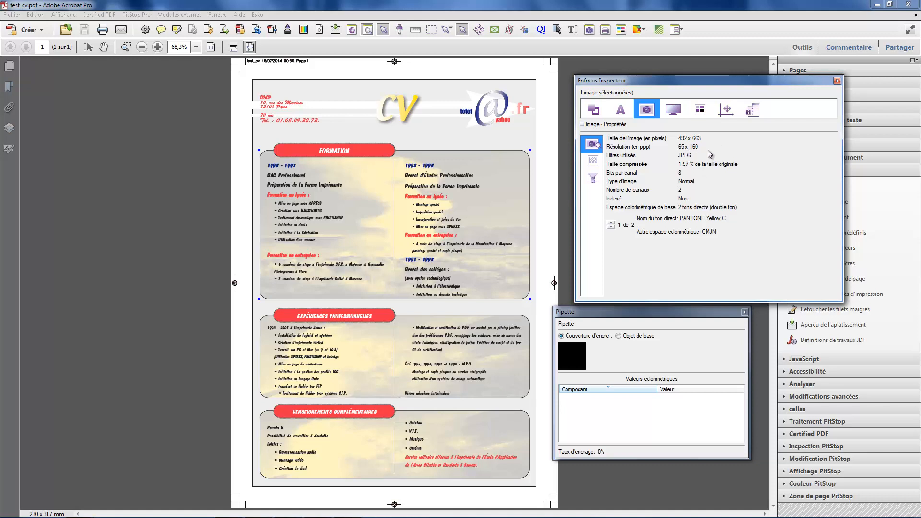
Inspect the fill colours of the Renseignements complémentaires background image, the CV title gradient, the address text and the Formation banner.
left_click(508, 384)
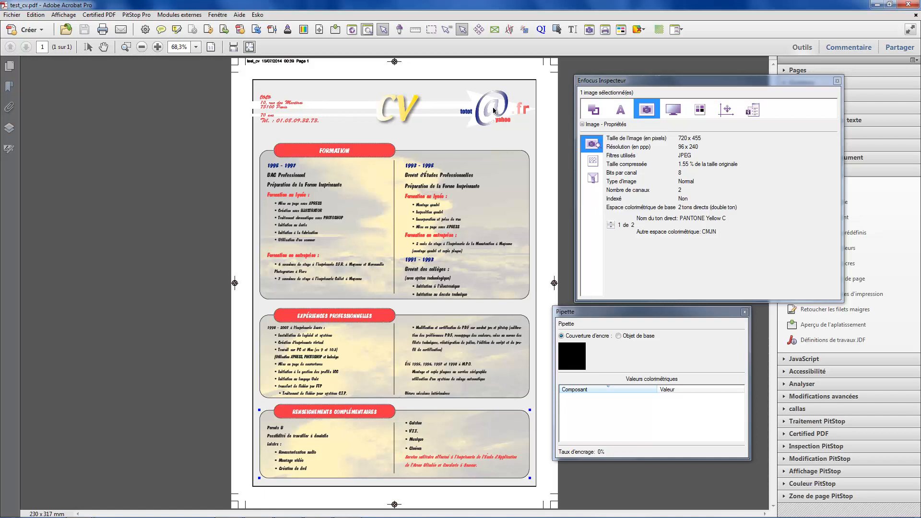
left_click(595, 111)
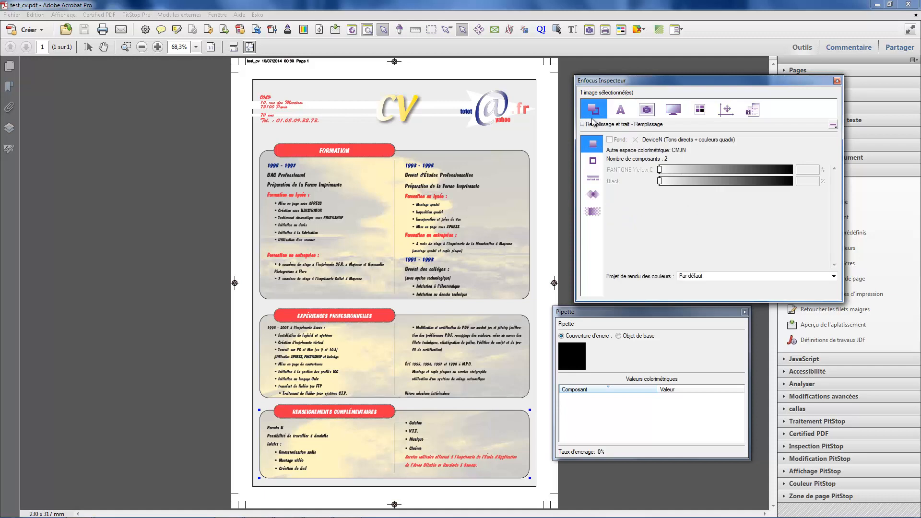
left_click(404, 116)
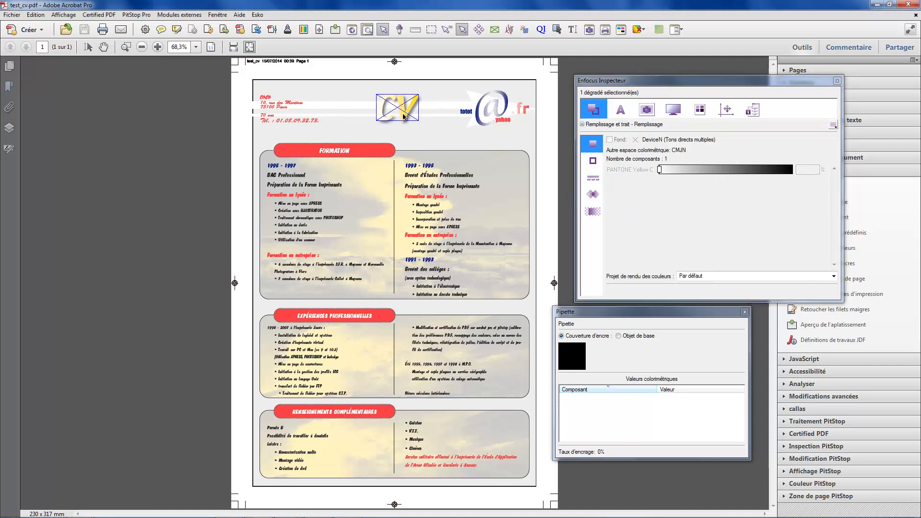
left_click(289, 105)
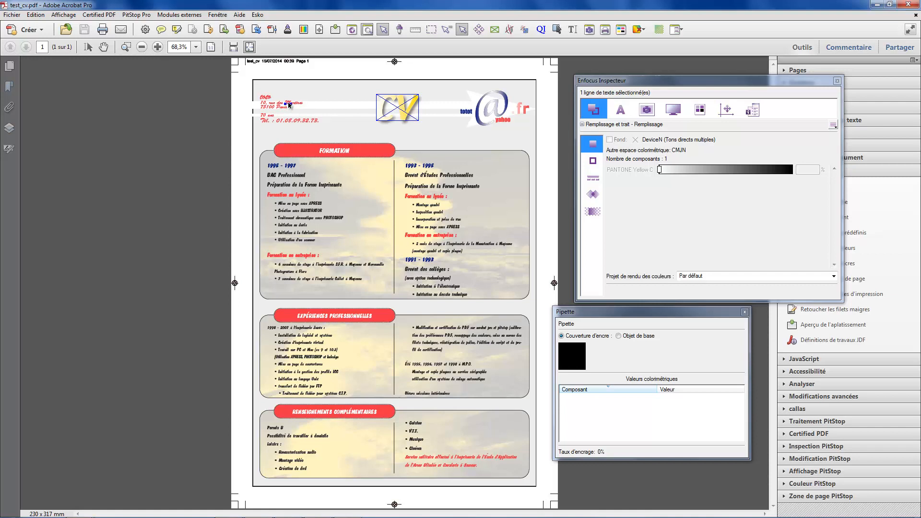
left_click(298, 153)
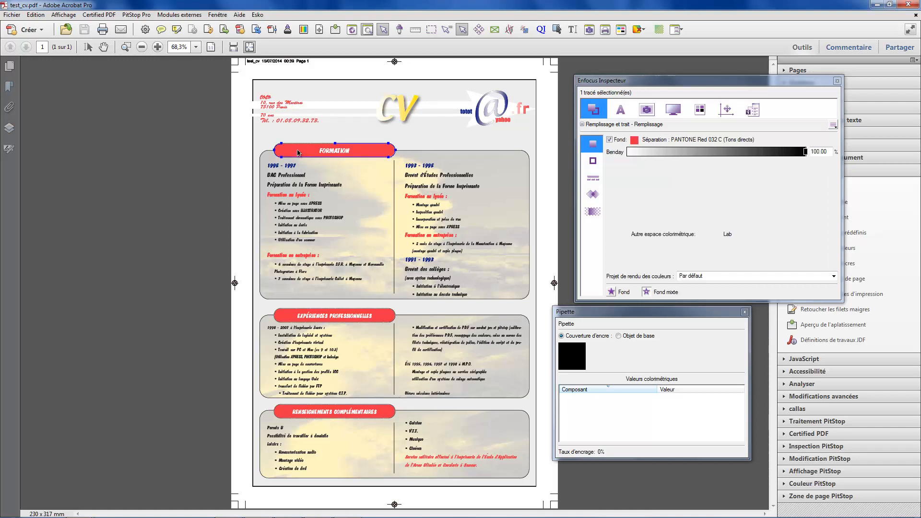